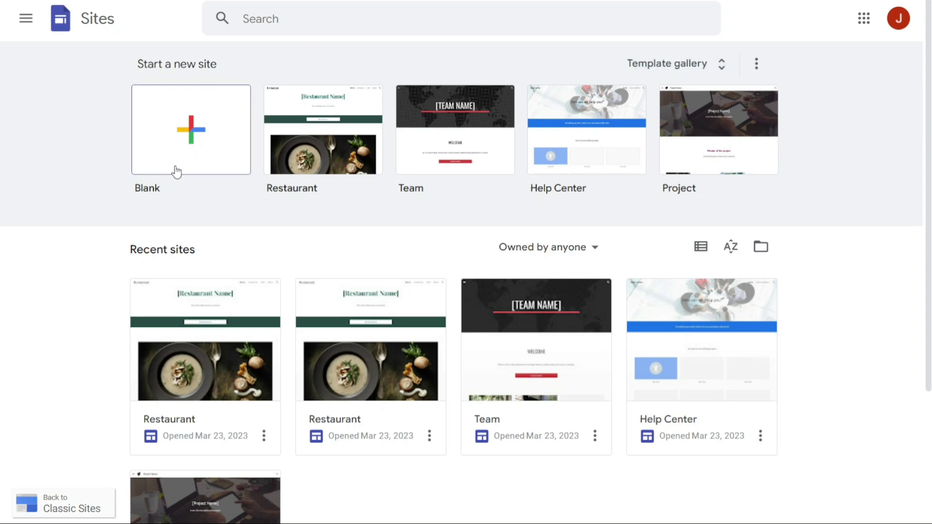
# Create a blank Google Site and dismiss the template-gallery notice.
pyautogui.click(197, 137)
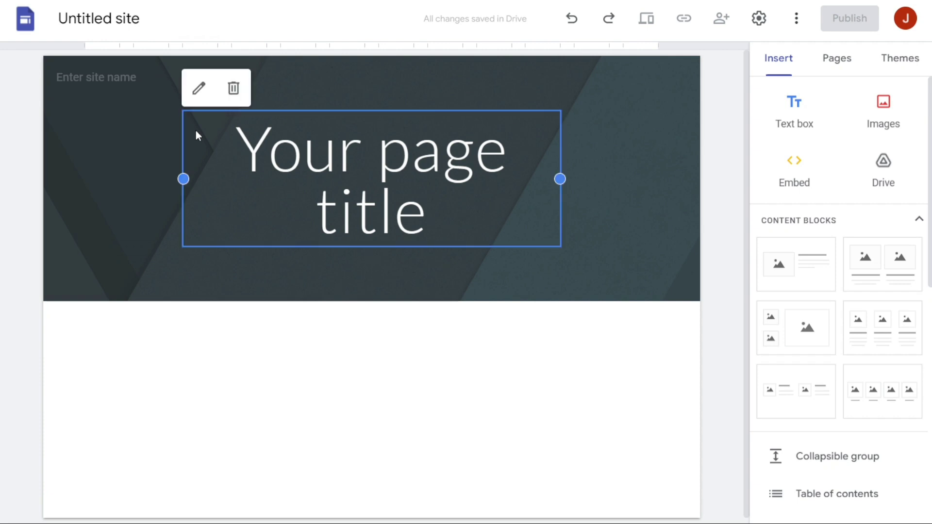
pyautogui.moveTo(129, 193)
pyautogui.moveTo(300, 184)
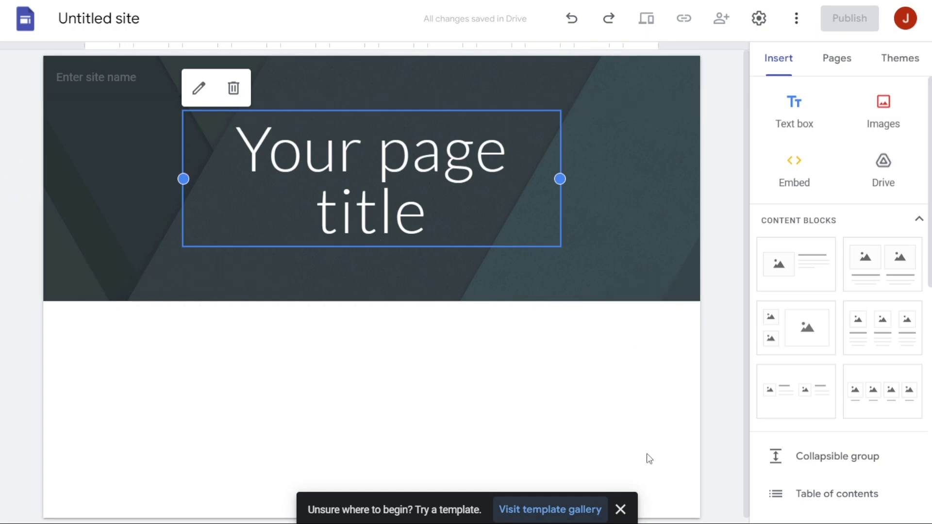
pyautogui.click(622, 509)
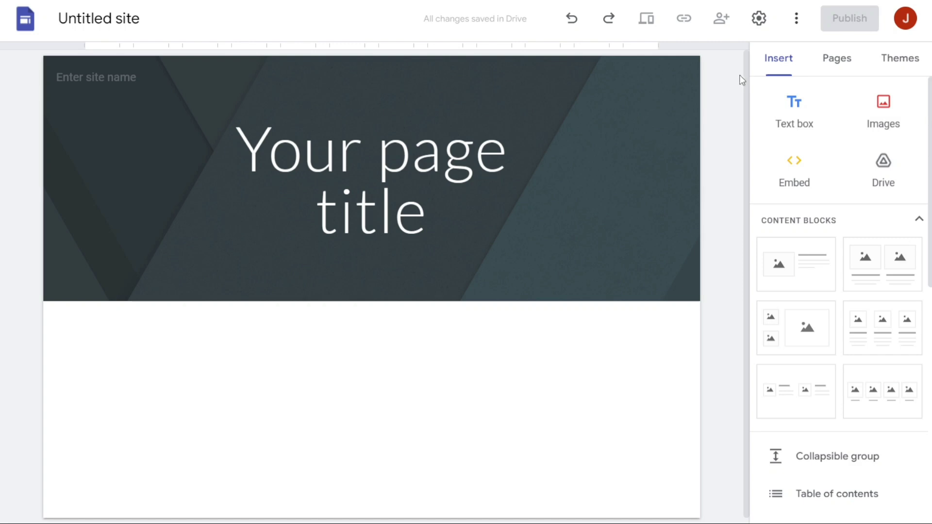
# Apply the Impression theme, giving a dark world-map header with a red-underlined uppercase title.
pyautogui.click(901, 61)
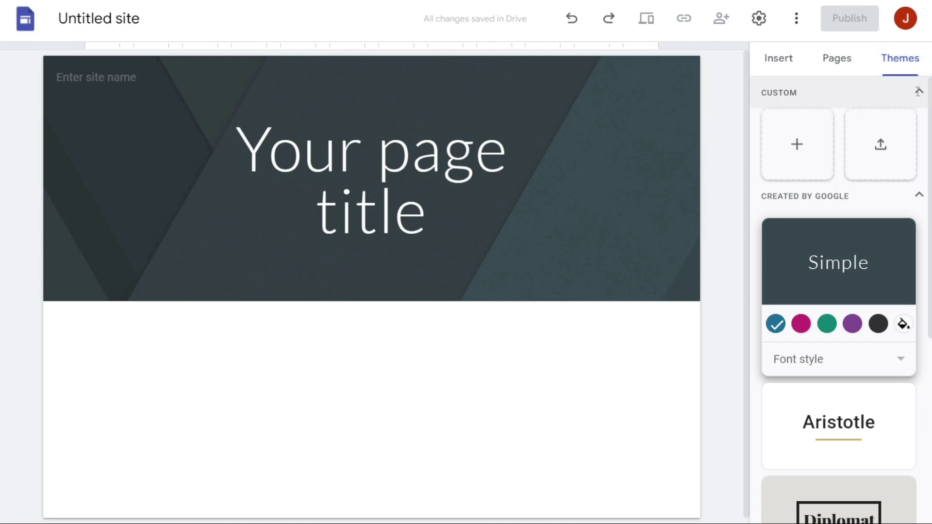
pyautogui.moveTo(930, 232); pyautogui.dragTo(920, 449)
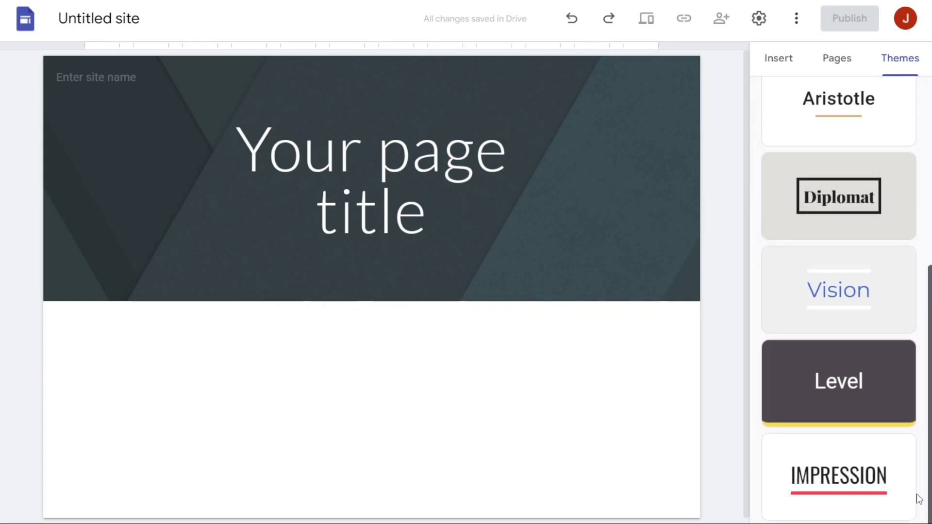
pyautogui.click(835, 461)
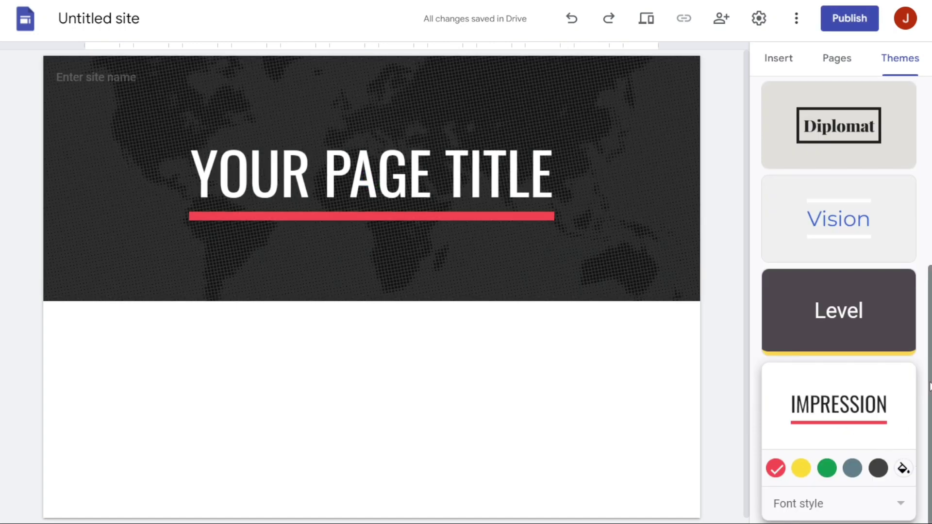
pyautogui.moveTo(931, 387); pyautogui.dragTo(930, 354)
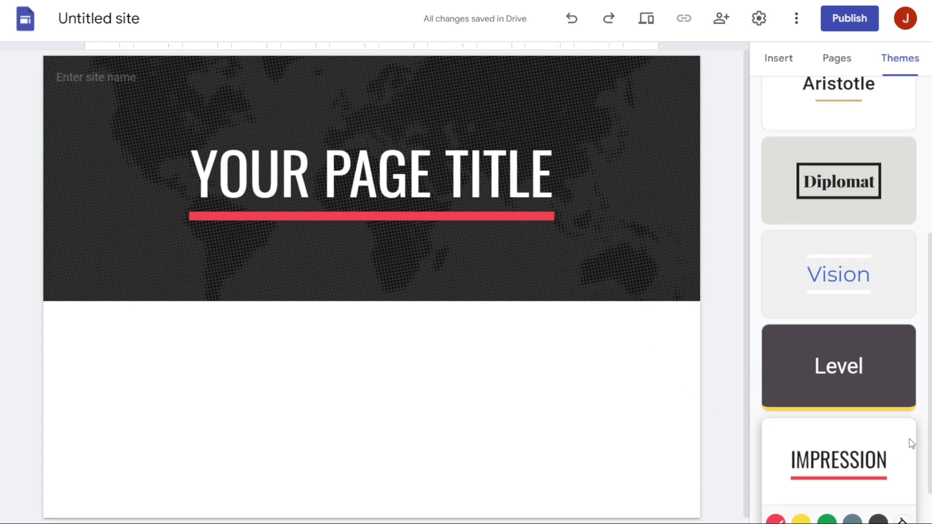
pyautogui.moveTo(930, 365); pyautogui.dragTo(930, 209)
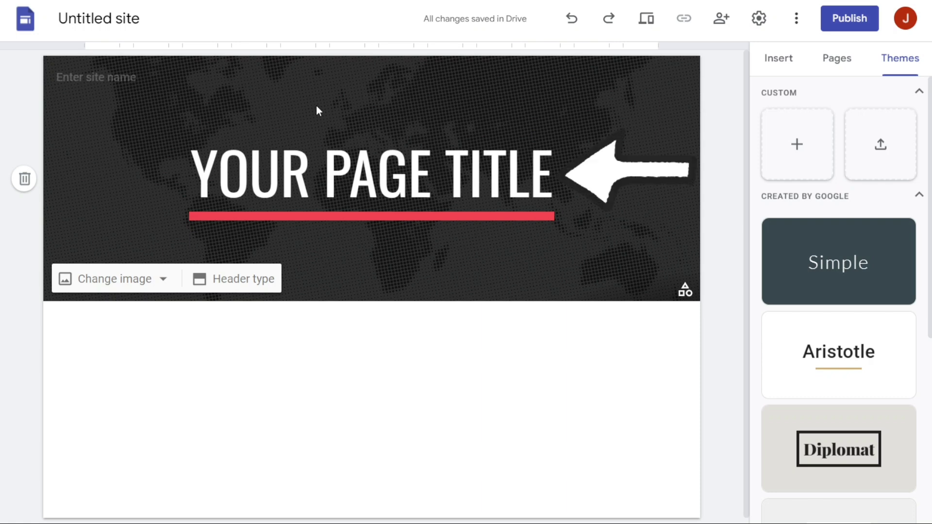
# Enter 'MySite' as the site name in the header.
pyautogui.click(121, 79)
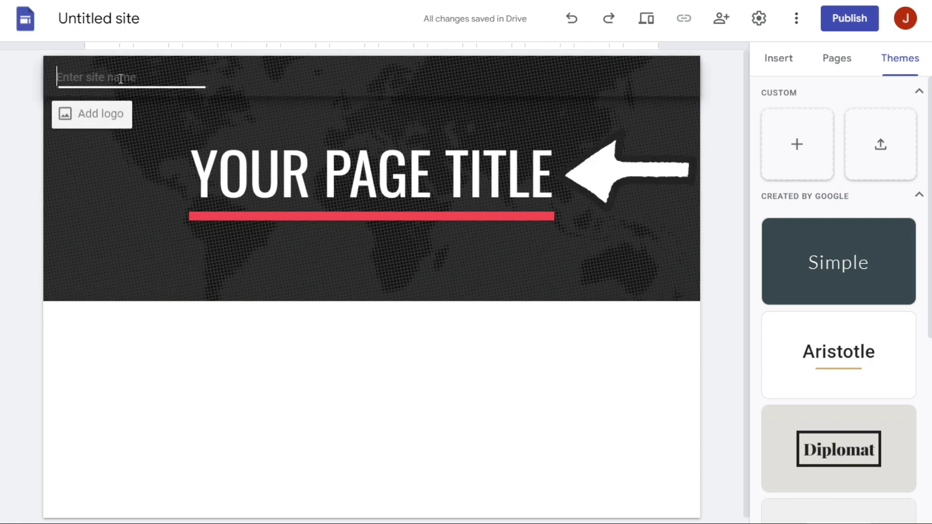
pyautogui.write('MySite')
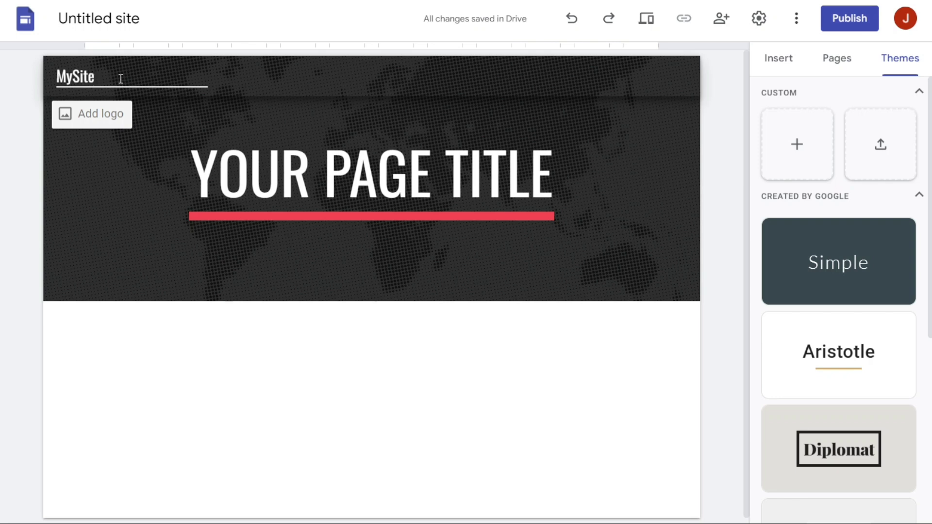
pyautogui.click(233, 110)
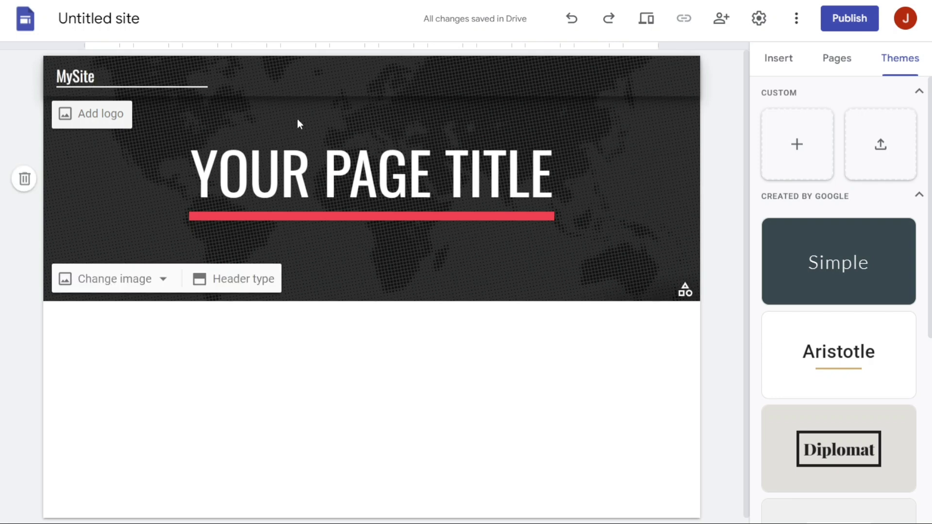
pyautogui.click(266, 113)
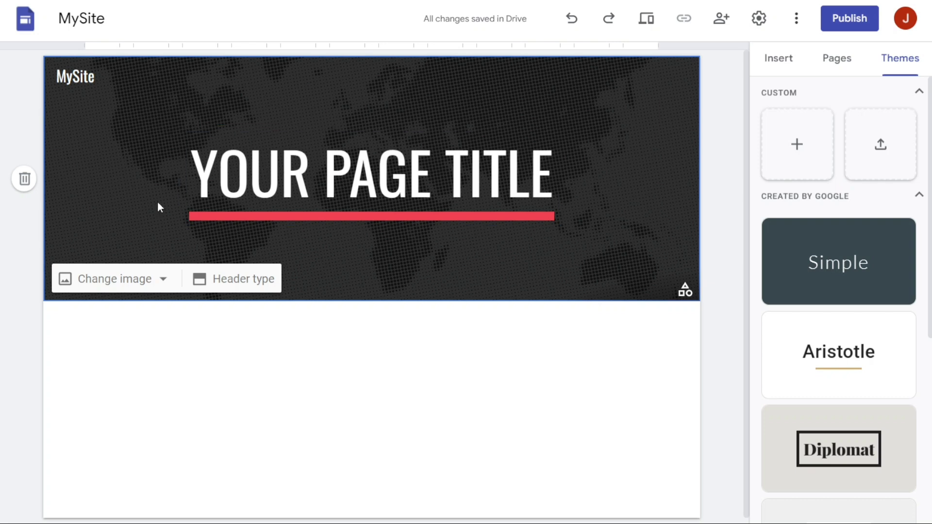
# Set the header background to the first grey diagonal-lines image from the Gallery.
pyautogui.click(131, 280)
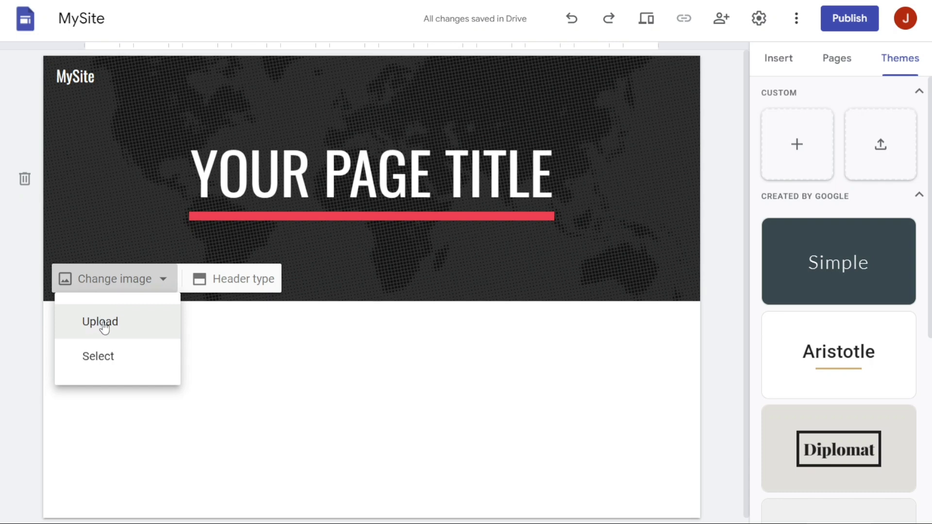
pyautogui.click(98, 358)
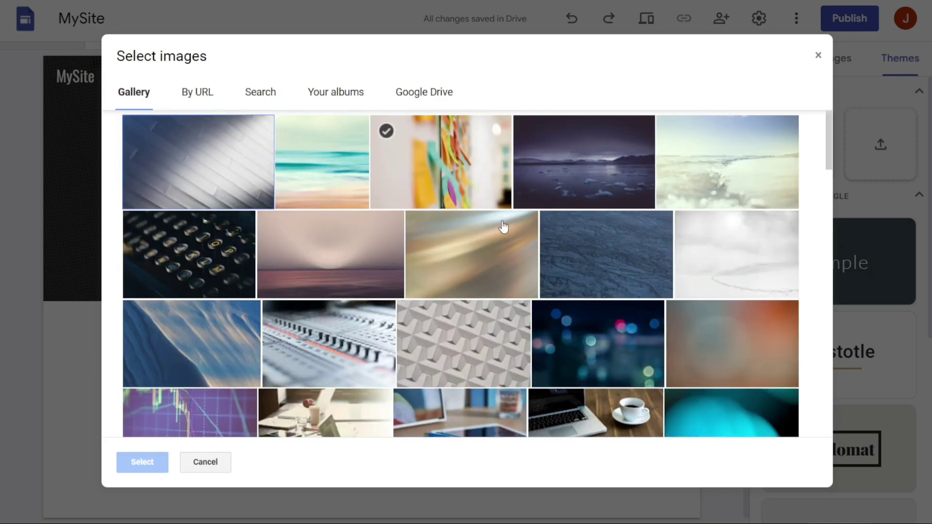
pyautogui.click(234, 174)
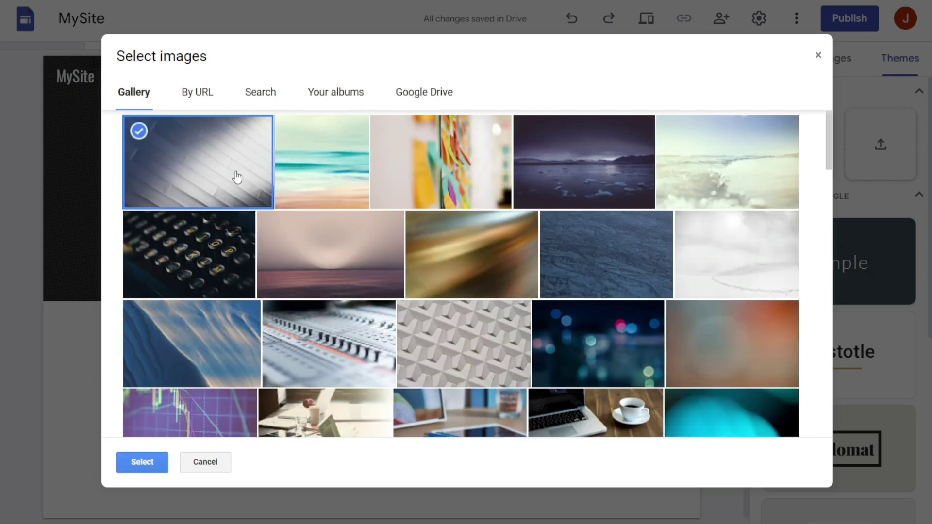
pyautogui.click(148, 461)
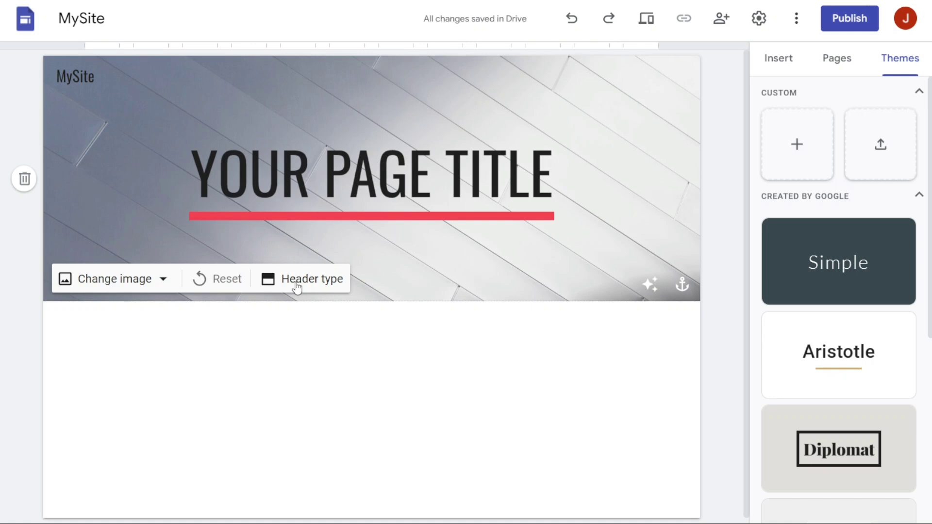
# Show the Header type options: Cover, Large banner, Banner and Title only.
pyautogui.click(149, 288)
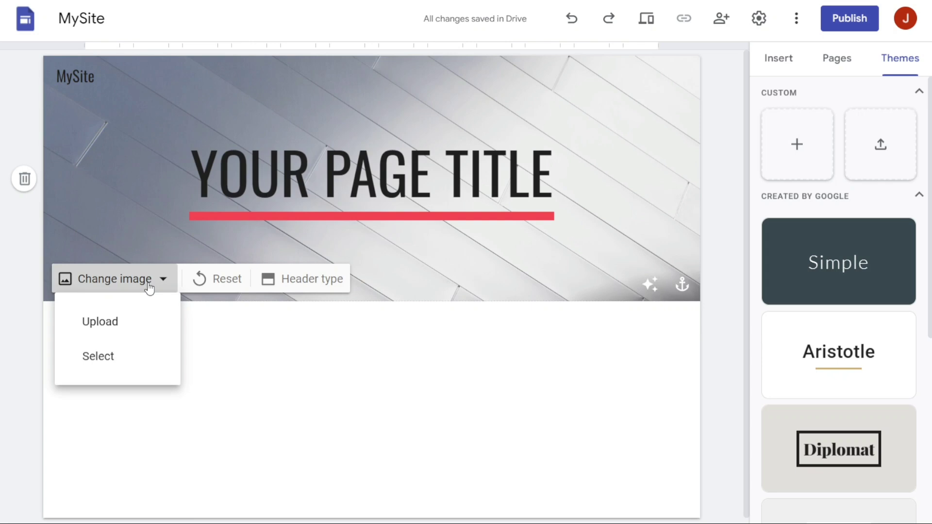
pyautogui.click(149, 288)
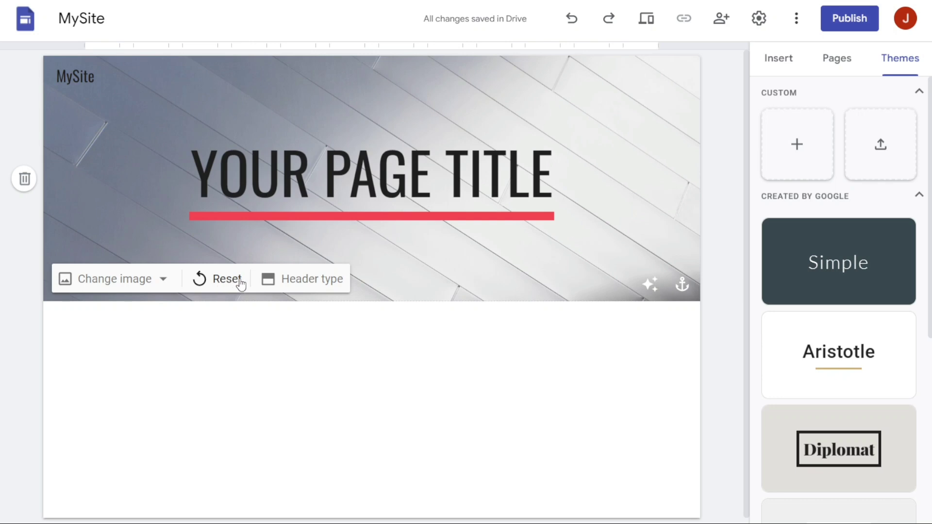
pyautogui.click(311, 288)
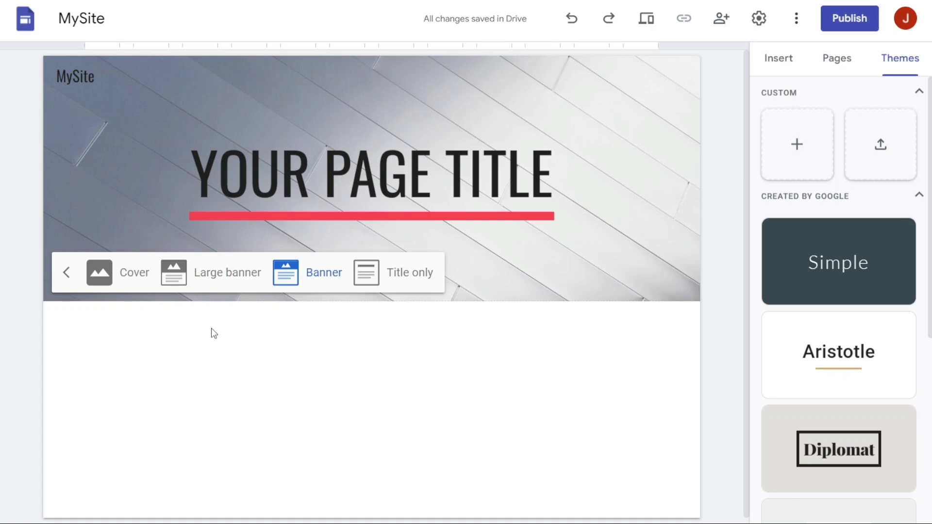
# Try the Title only, Cover and Large banner header layouts.
pyautogui.click(67, 272)
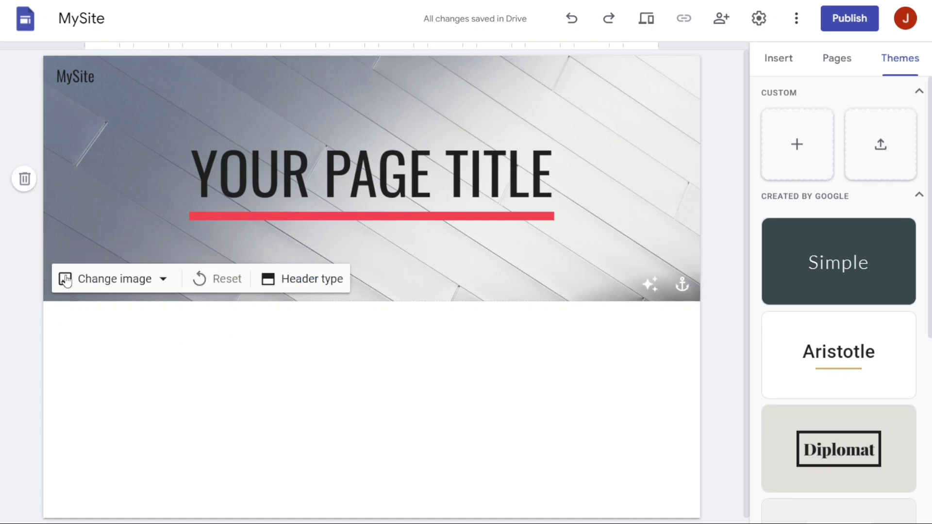
pyautogui.click(306, 284)
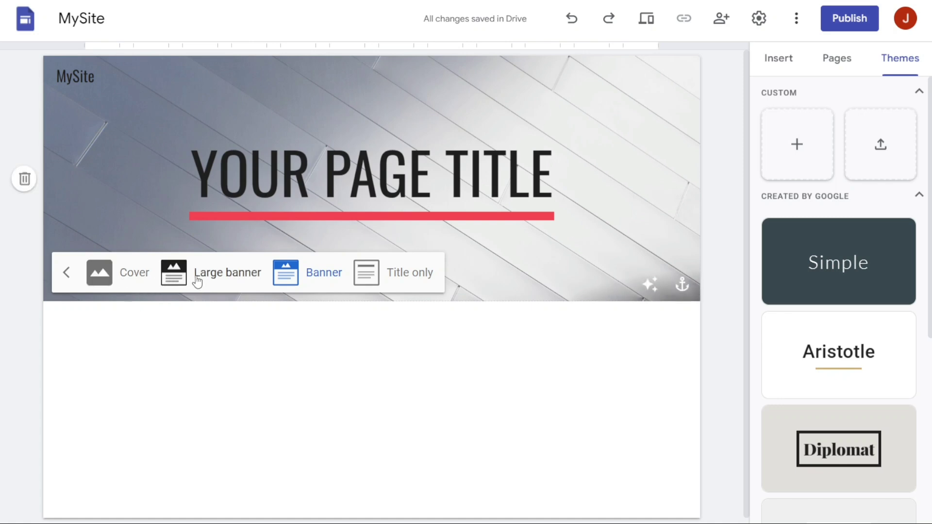
pyautogui.click(398, 280)
pyautogui.click(318, 194)
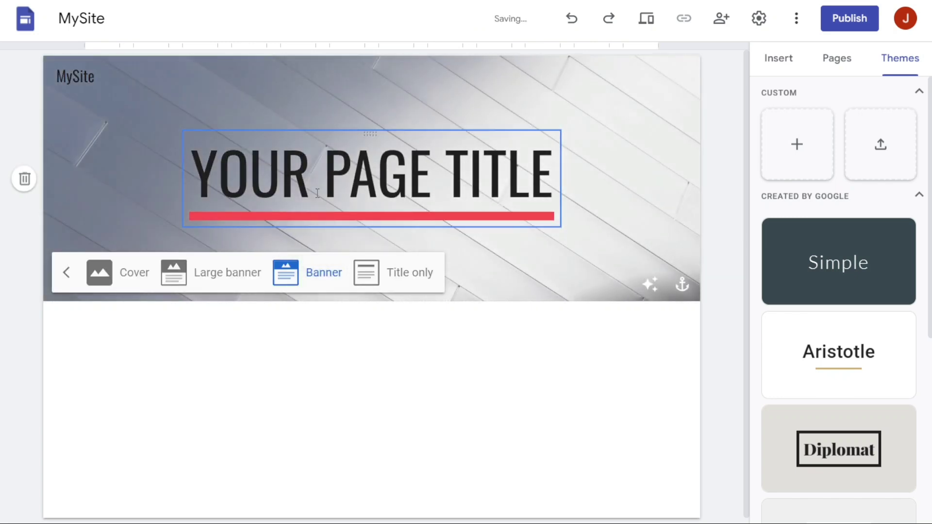
pyautogui.click(133, 273)
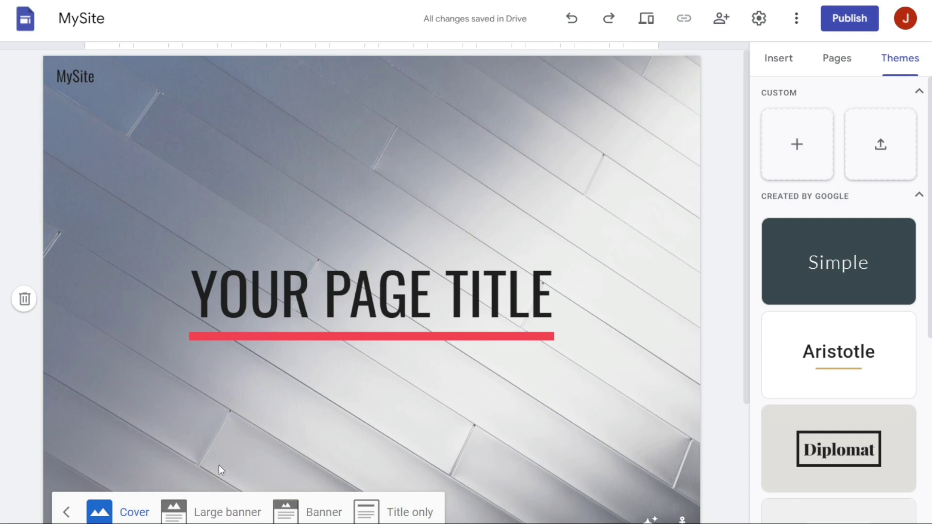
pyautogui.click(210, 512)
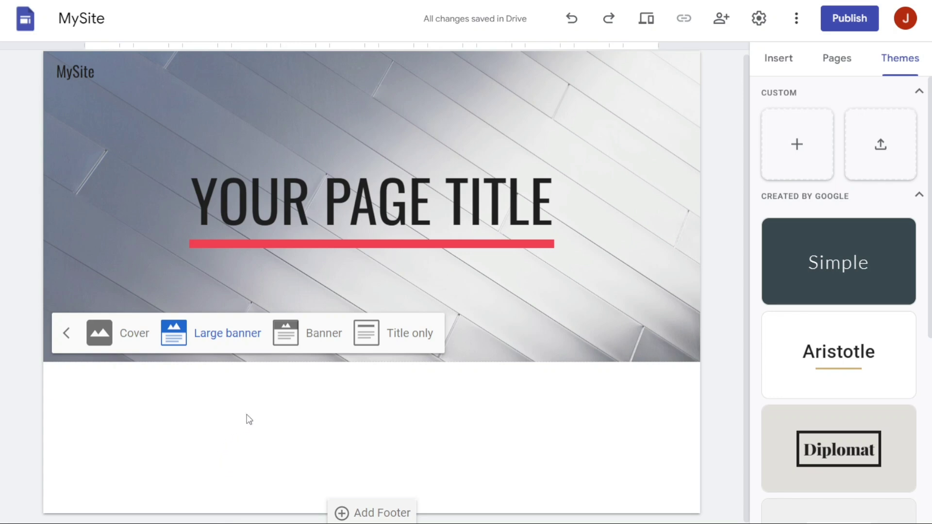
# Settle the header on the Banner layout with the diagonal-tile image behind the title.
pyautogui.click(311, 340)
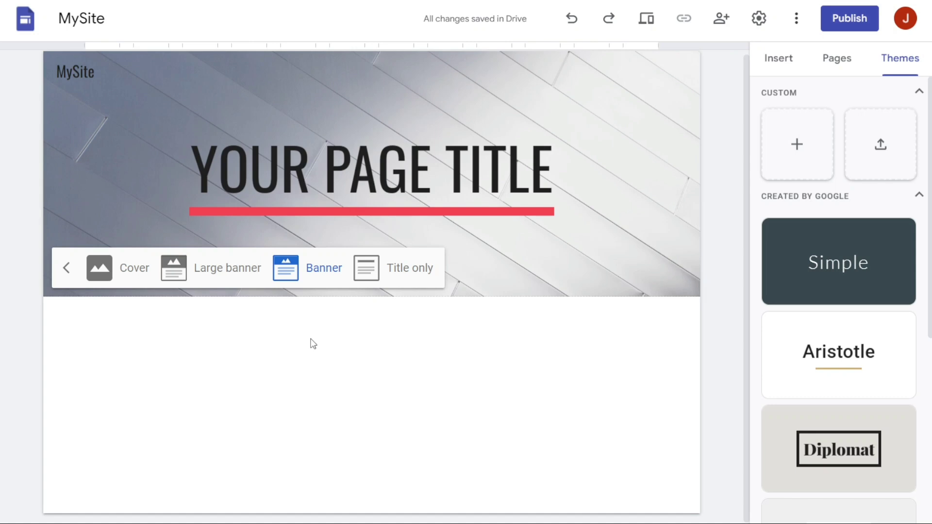
pyautogui.click(398, 269)
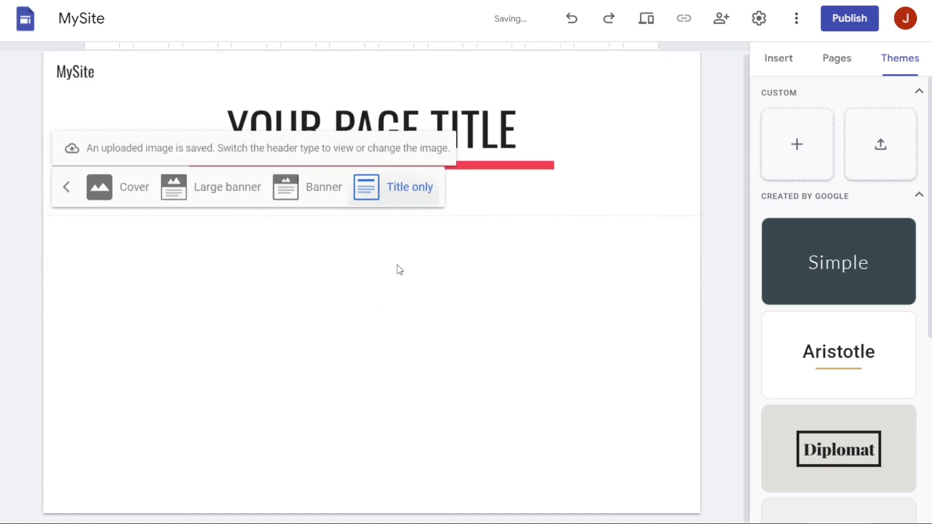
pyautogui.click(473, 277)
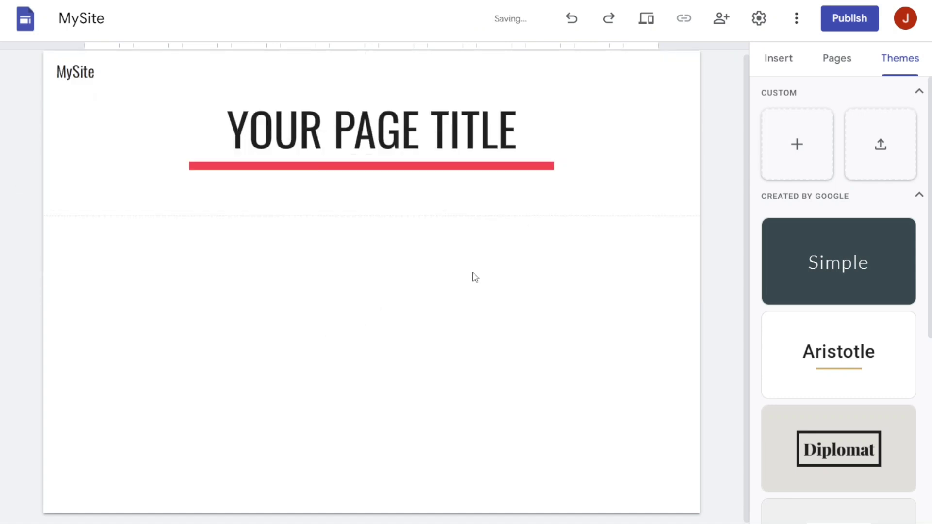
pyautogui.moveTo(306, 198)
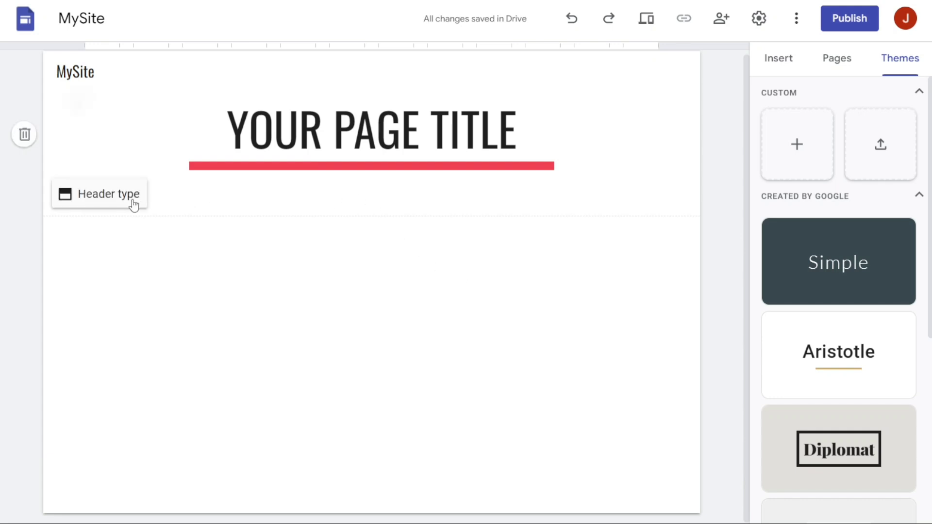
pyautogui.click(114, 203)
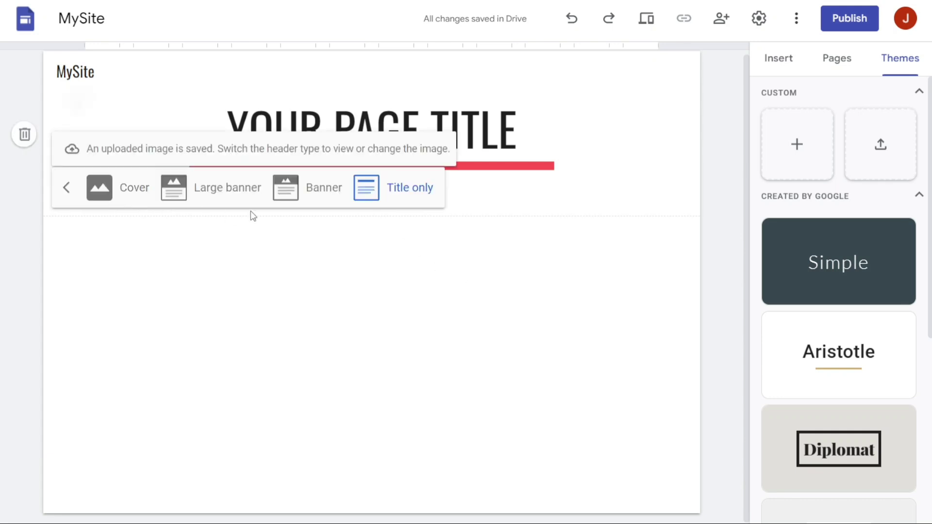
pyautogui.click(328, 195)
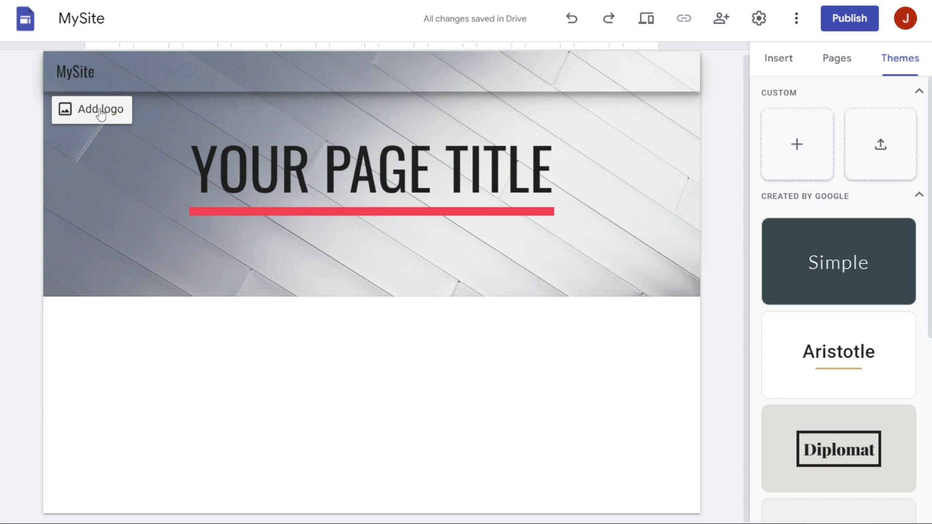
pyautogui.click(101, 110)
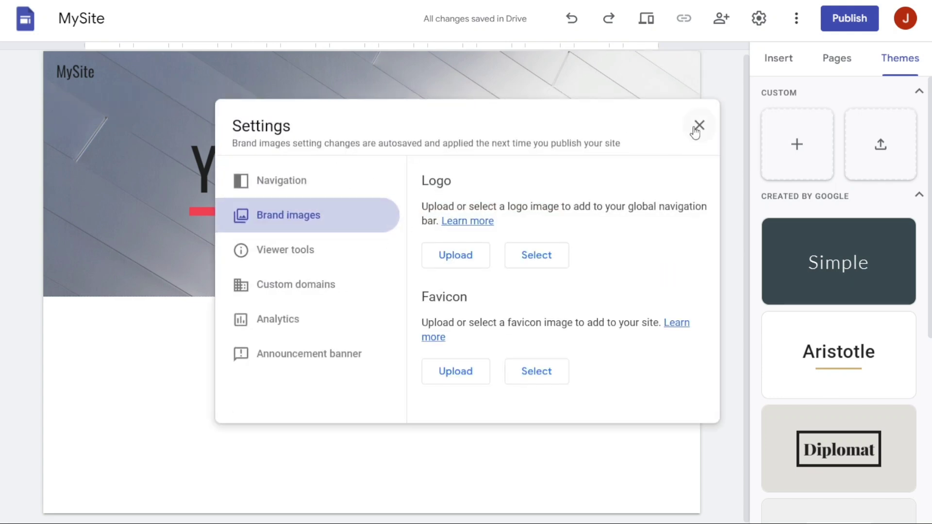
pyautogui.click(436, 85)
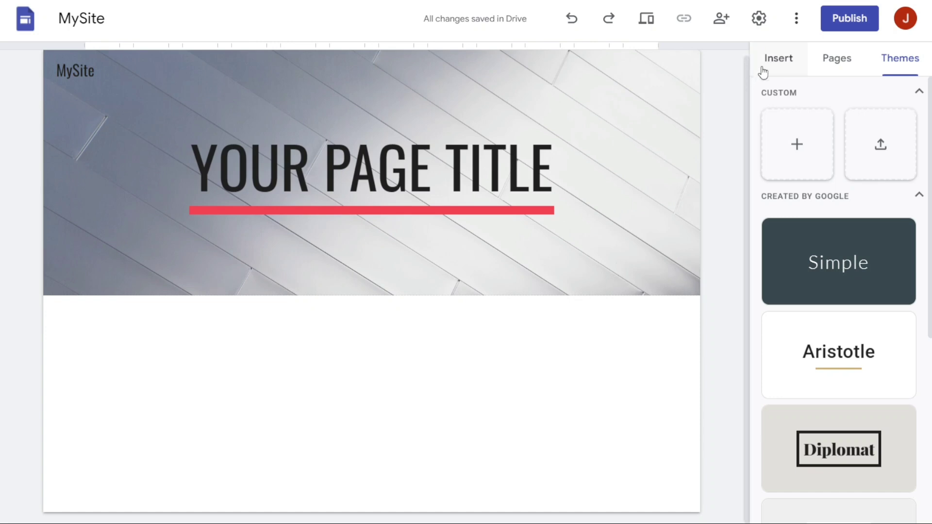
# Insert one image-and-text content block below the header, deleting the accidental duplicate.
pyautogui.click(780, 66)
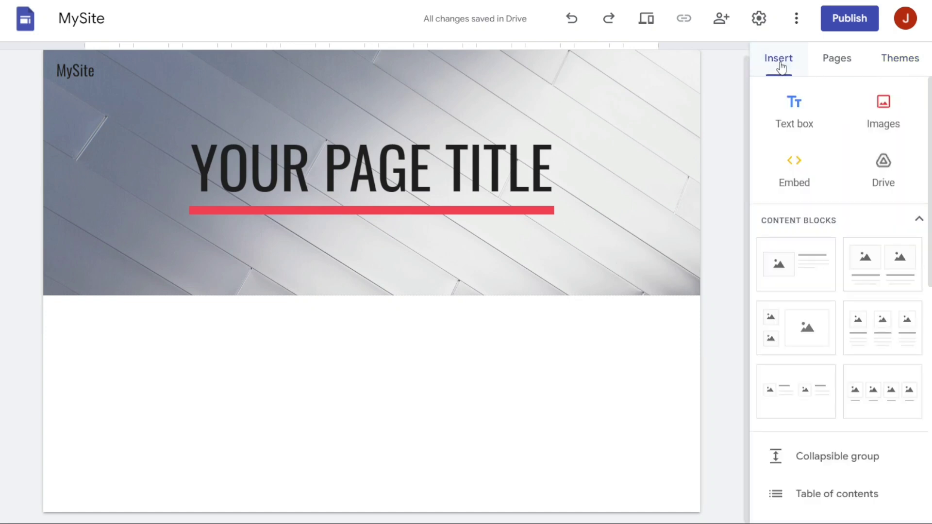
pyautogui.moveTo(930, 121); pyautogui.dragTo(931, 162)
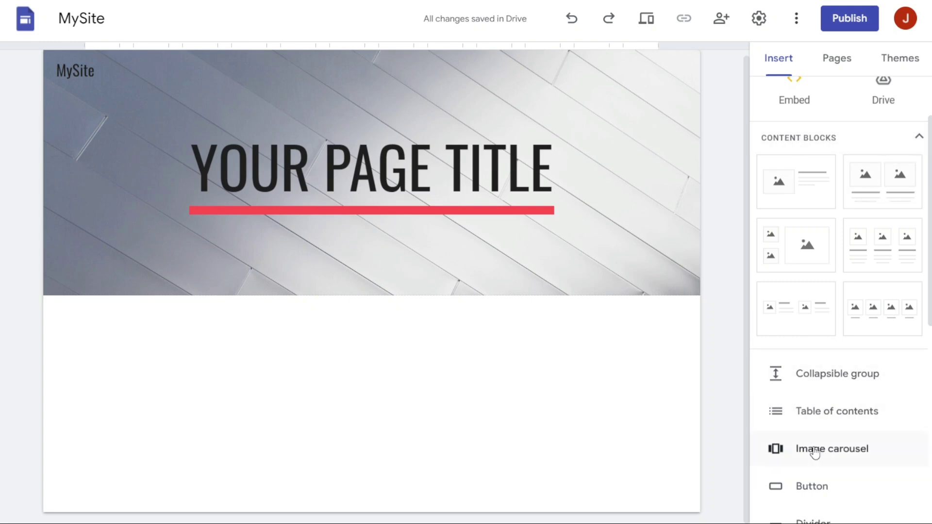
pyautogui.click(810, 184)
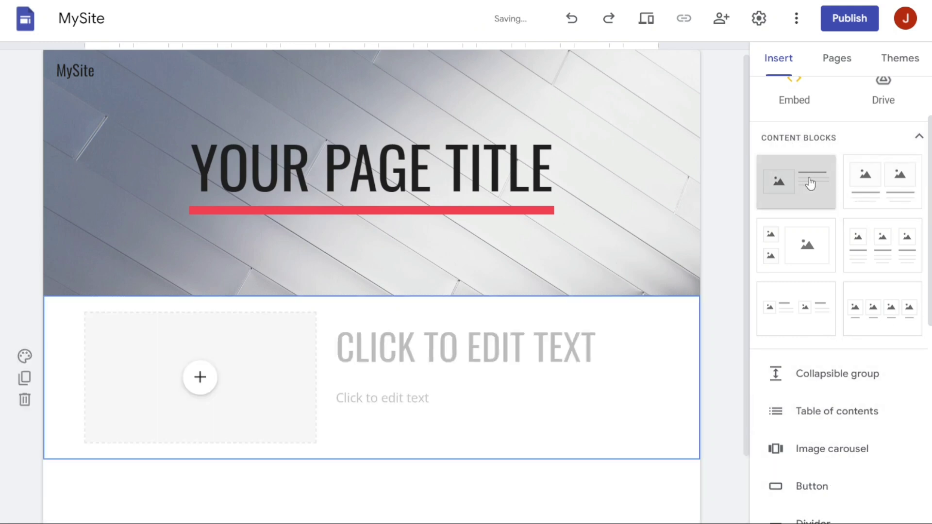
pyautogui.click(809, 183)
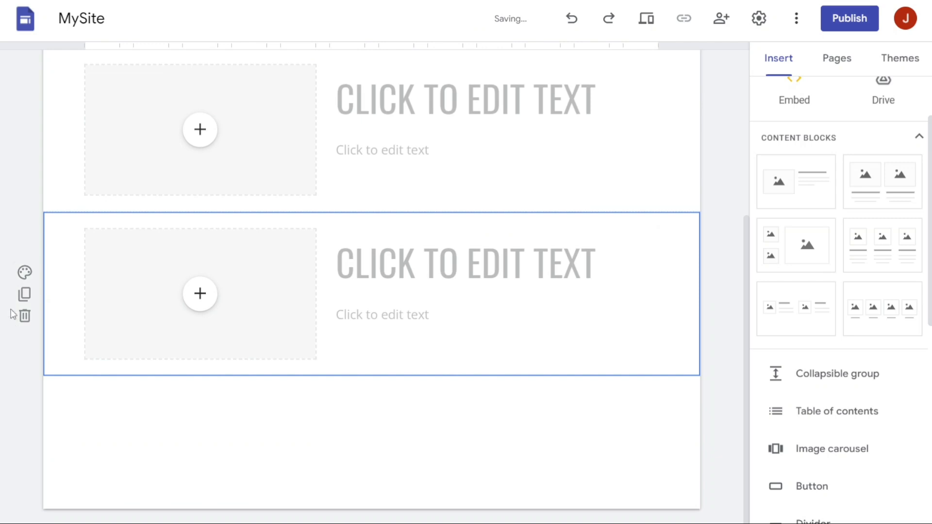
pyautogui.click(25, 316)
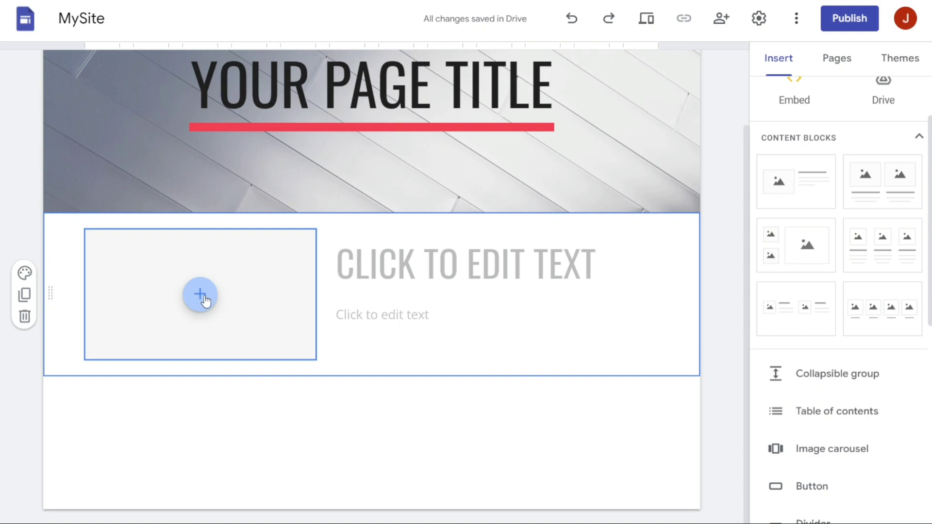
pyautogui.click(409, 269)
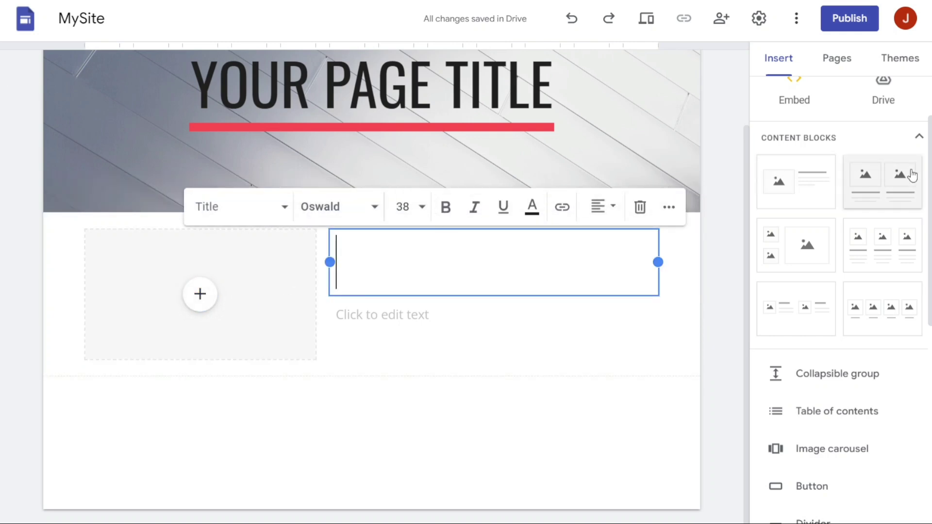
# Add a text box below the block, then insert and remove a three-image section.
pyautogui.scroll(1, 930, 165)
pyautogui.scroll(1, 930, 165)
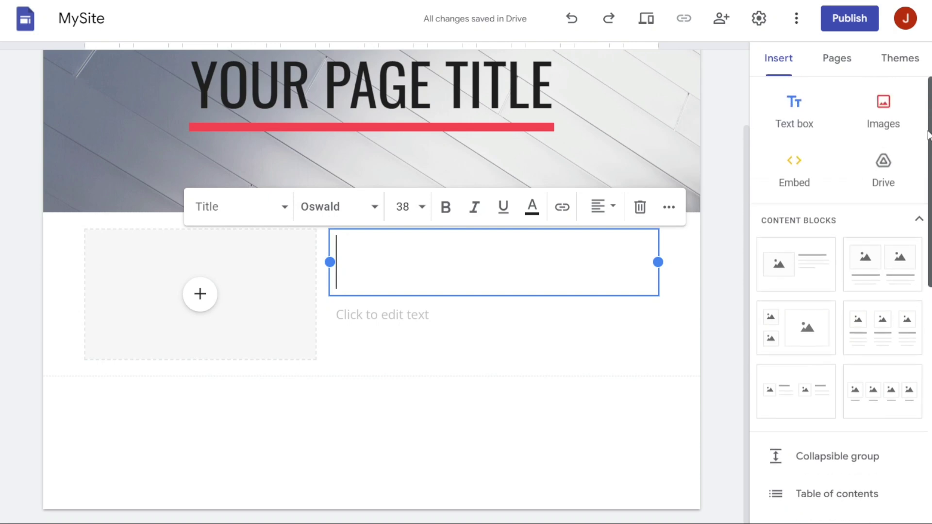
pyautogui.click(777, 121)
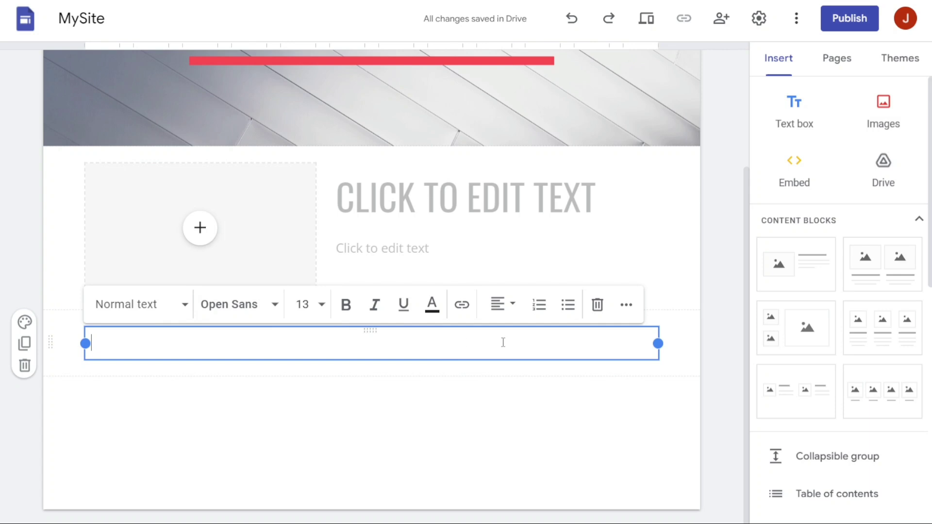
pyautogui.click(867, 335)
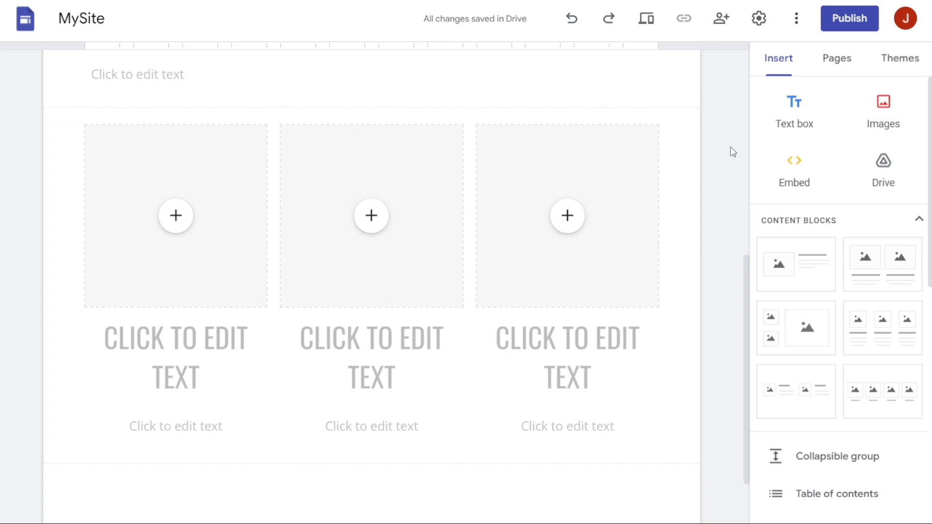
pyautogui.moveTo(745, 281); pyautogui.dragTo(738, 317)
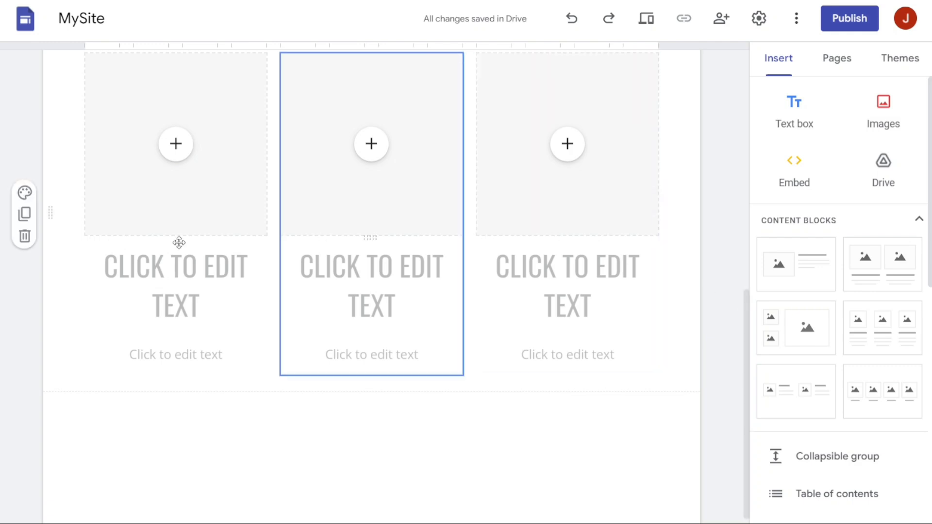
pyautogui.click(25, 236)
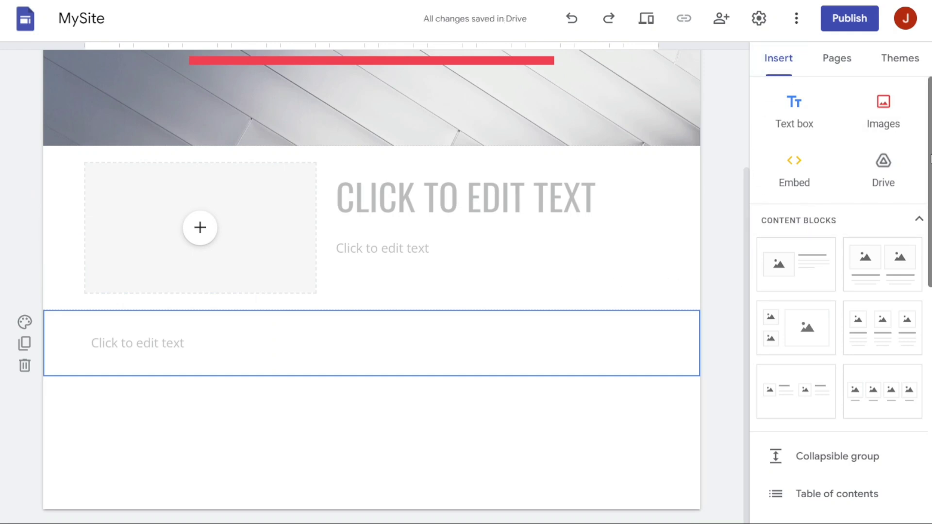
# Insert a social link to google.com using a round Facebook logo from a Google Images search.
pyautogui.scroll(-8, 901, 302)
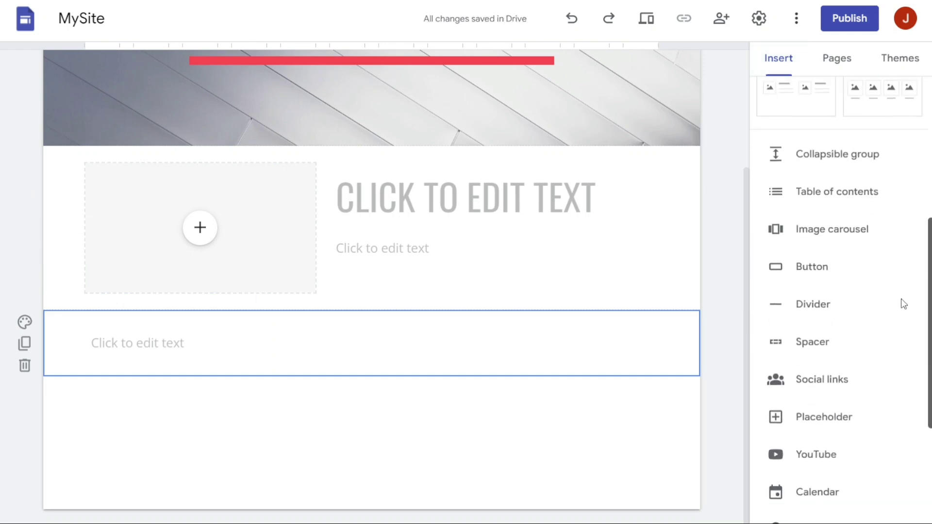
pyautogui.click(856, 307)
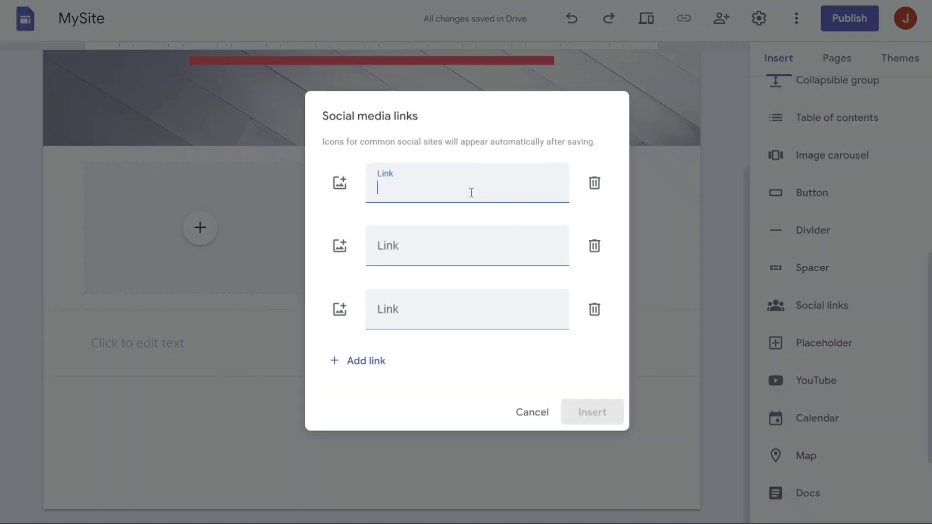
pyautogui.write('googl')
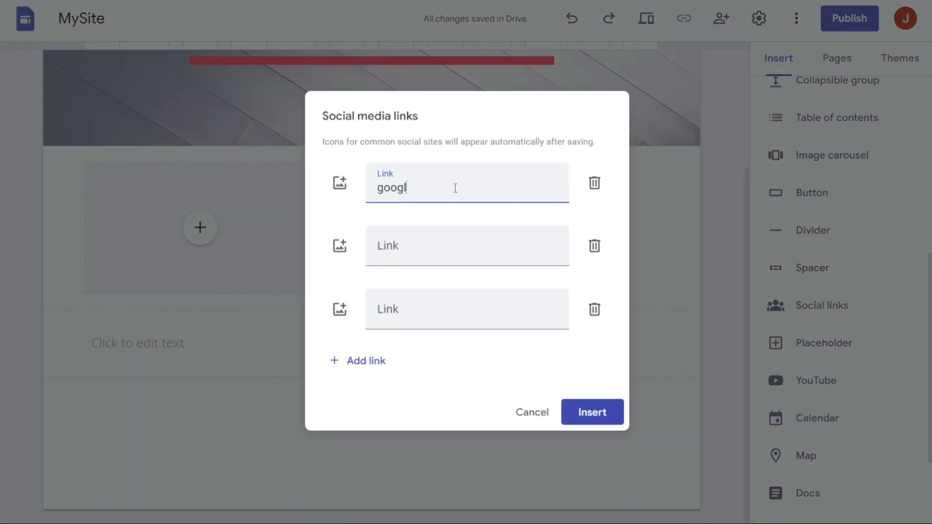
pyautogui.write('e.com')
pyautogui.click(339, 183)
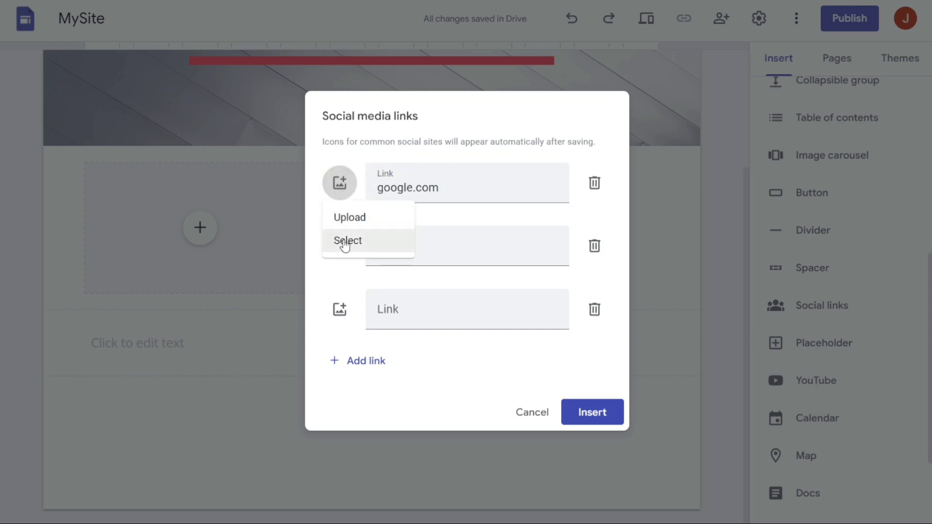
pyautogui.click(348, 241)
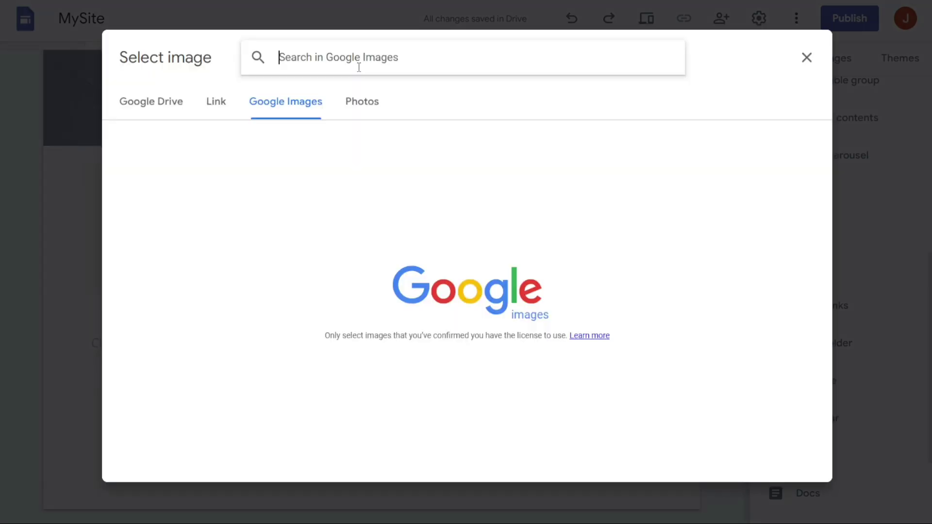
pyautogui.write('facebo')
pyautogui.write('ok')
pyautogui.press('Return')
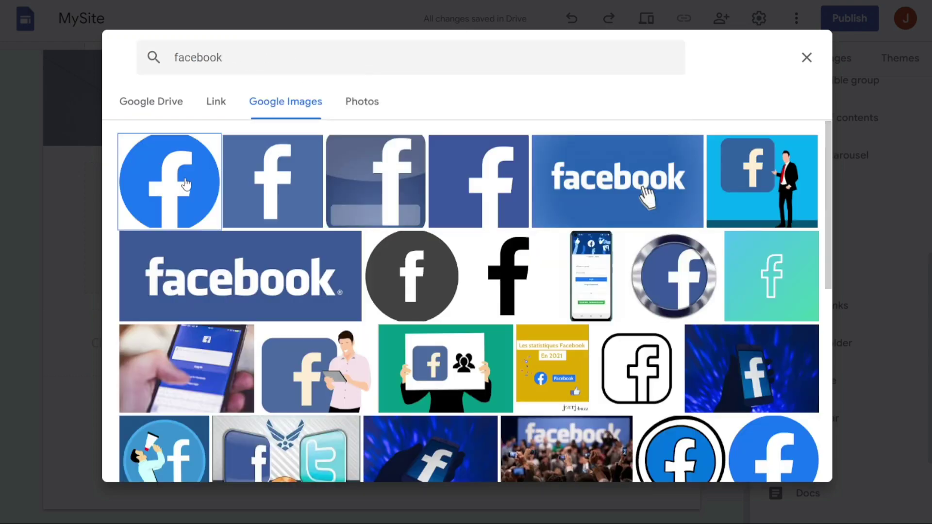
pyautogui.doubleClick(185, 183)
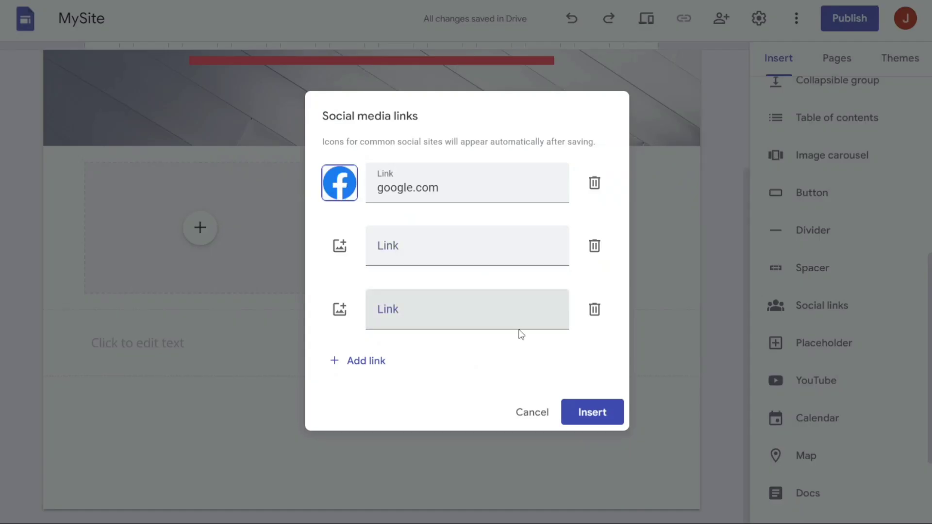
pyautogui.click(593, 414)
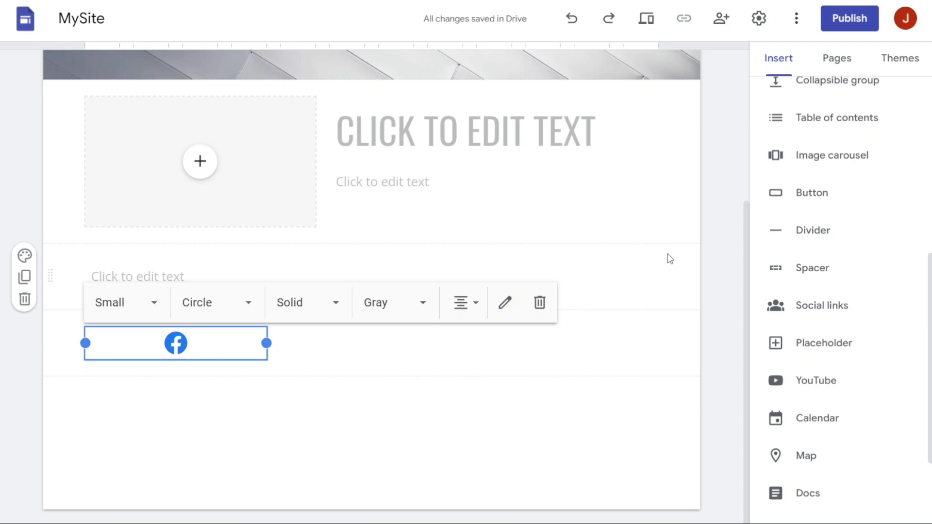
# Insert a 'Follow Us' button linking to google.com and centre it in its section.
pyautogui.click(714, 277)
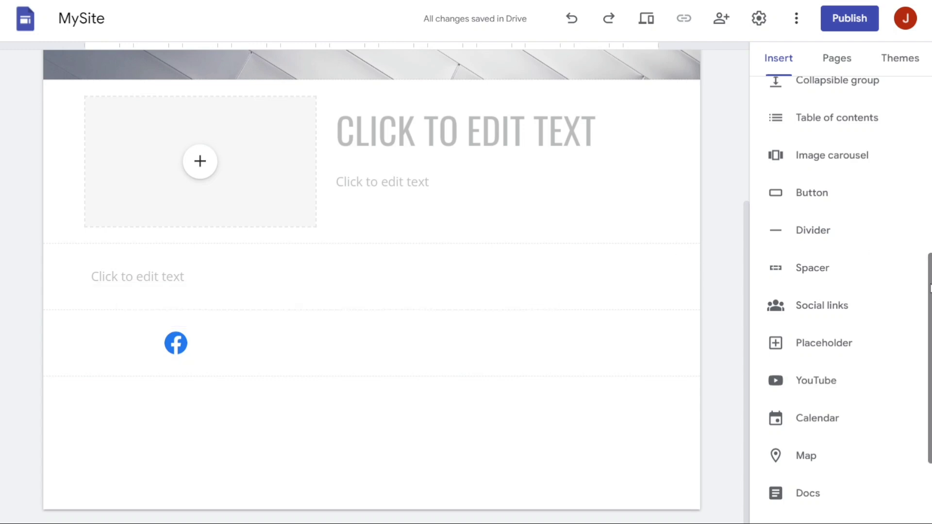
pyautogui.scroll(1, 930, 272)
pyautogui.scroll(1, 930, 272)
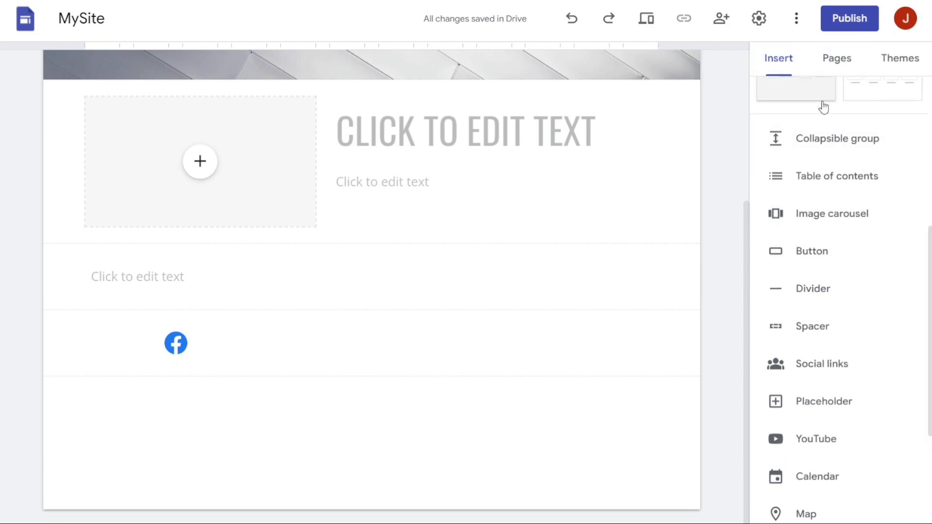
pyautogui.click(844, 256)
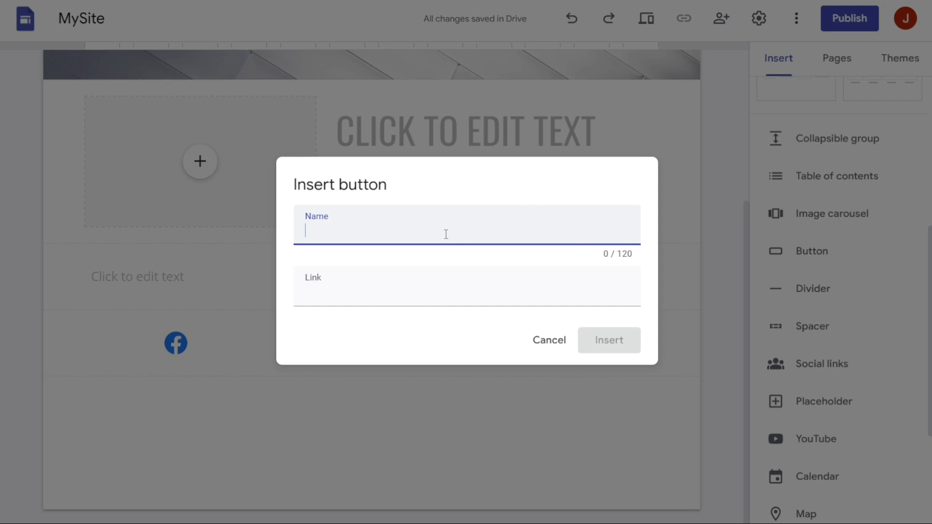
pyautogui.click(416, 296)
pyautogui.write('googl')
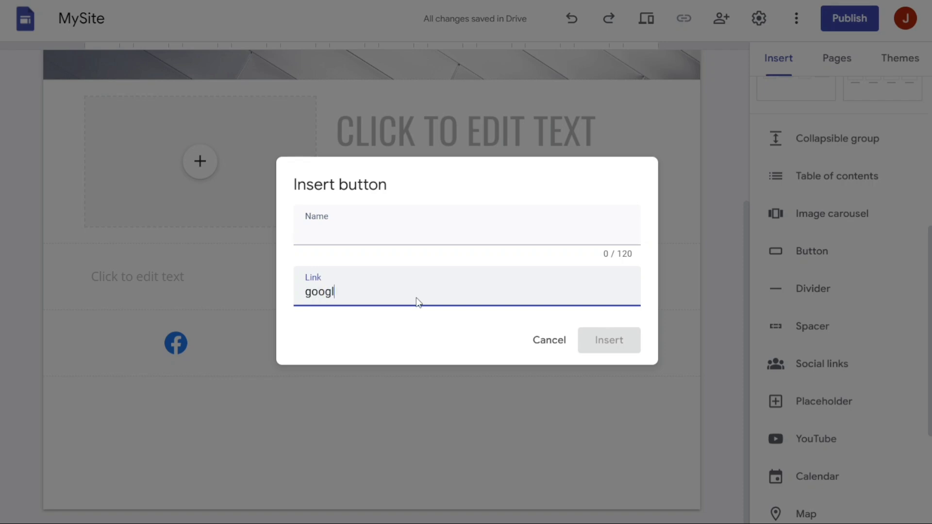
pyautogui.write('e.com')
pyautogui.click(388, 232)
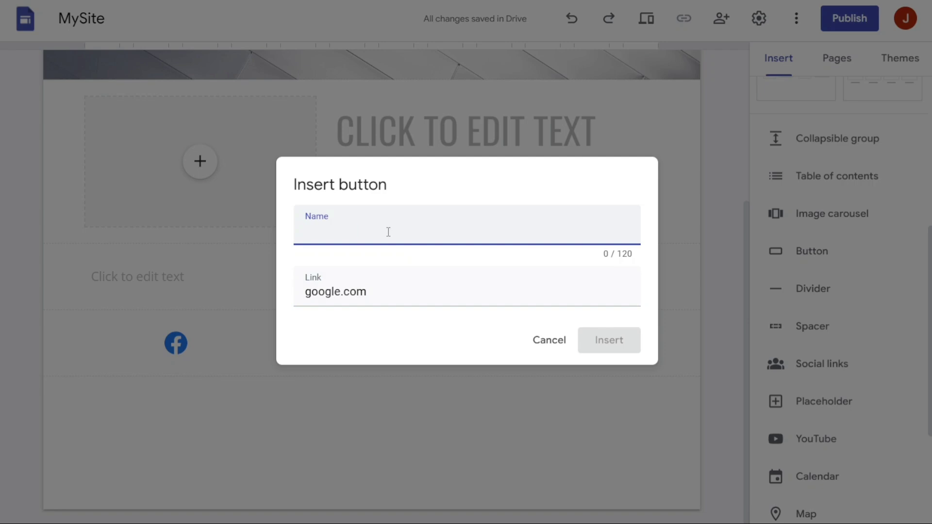
pyautogui.write('Follow Us')
pyautogui.click(615, 349)
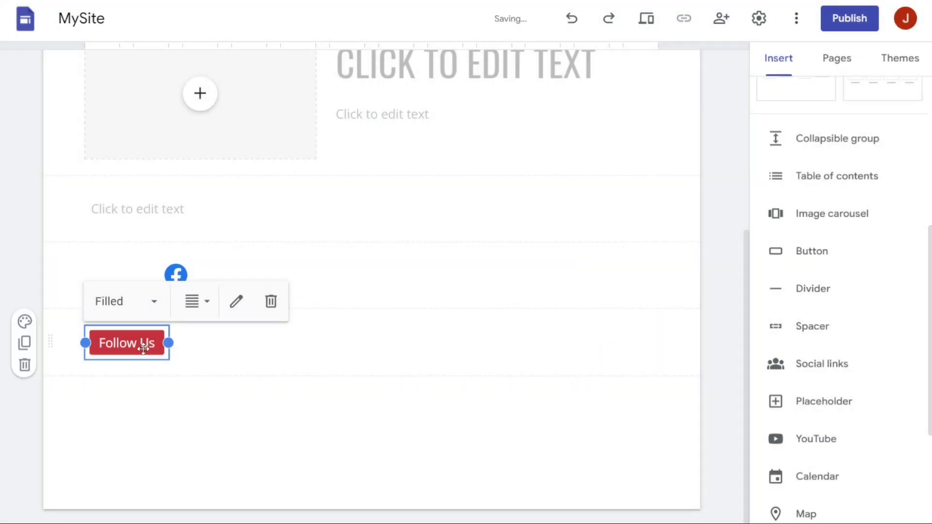
pyautogui.moveTo(137, 342); pyautogui.dragTo(376, 340)
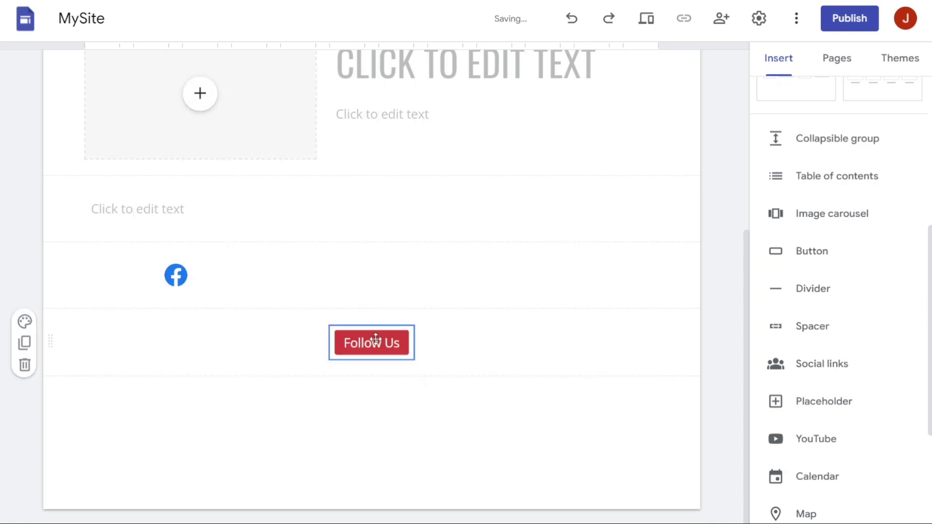
pyautogui.moveTo(929, 326); pyautogui.dragTo(929, 165)
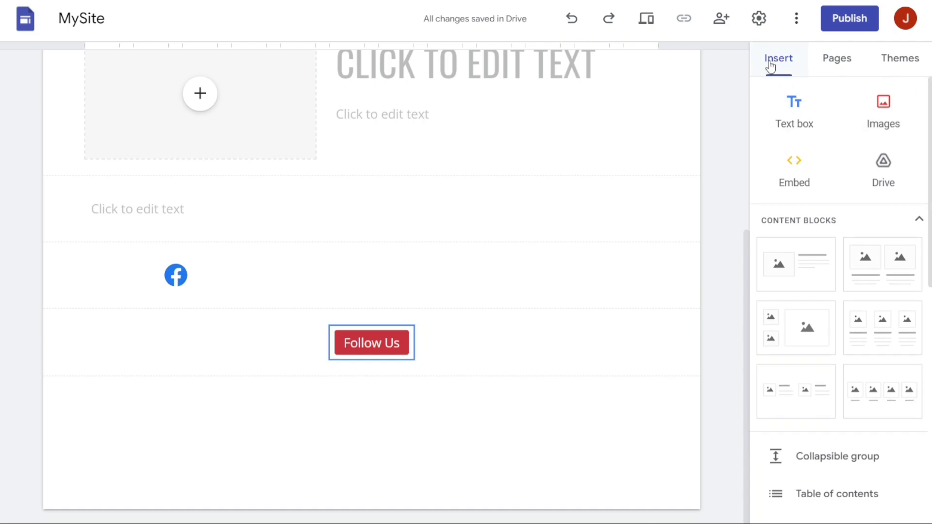
# Drag the Facebook icon into the Follow Us section, left of the button.
pyautogui.click(876, 119)
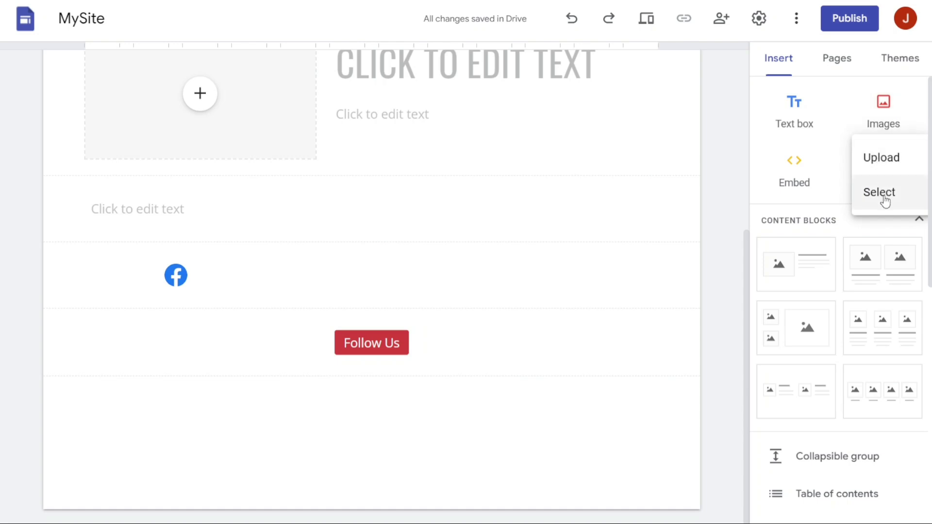
pyautogui.click(735, 253)
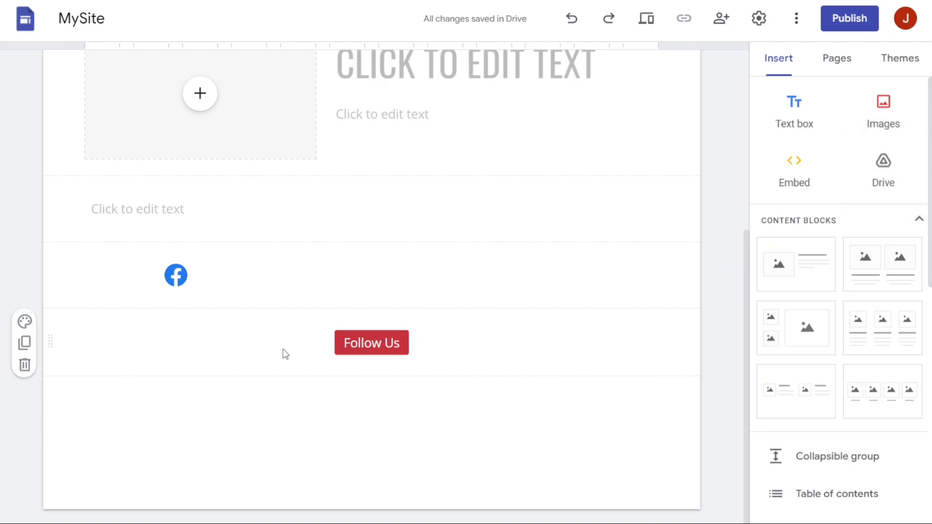
pyautogui.click(179, 277)
pyautogui.moveTo(180, 277); pyautogui.dragTo(235, 331)
pyautogui.click(461, 413)
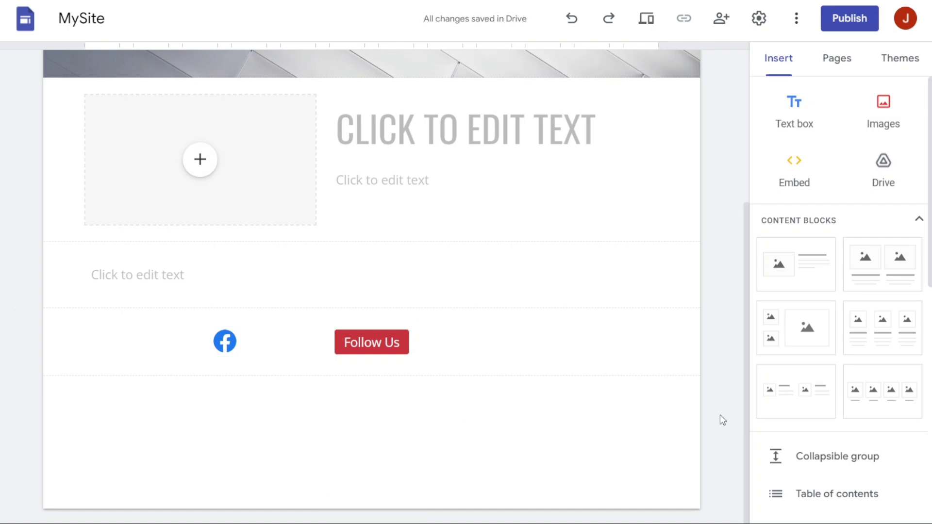
pyautogui.scroll(-8, 916, 399)
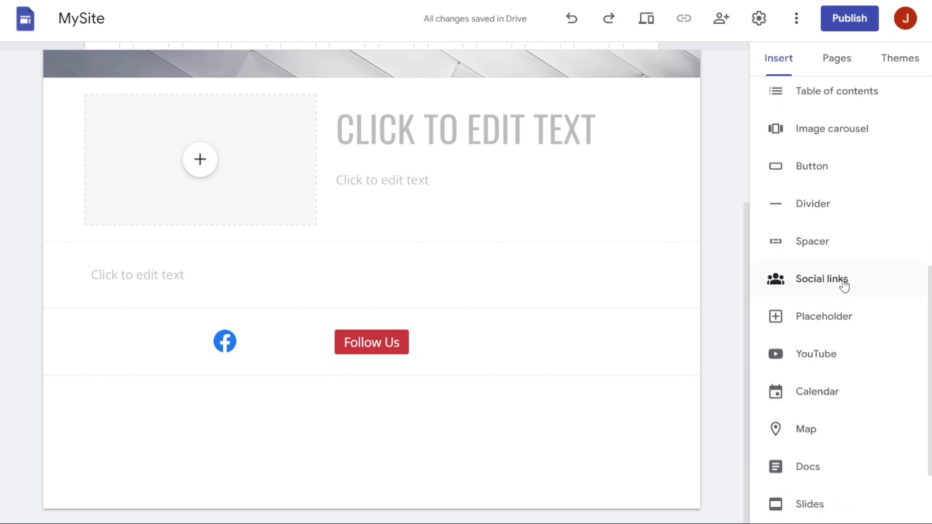
pyautogui.scroll(8, 918, 243)
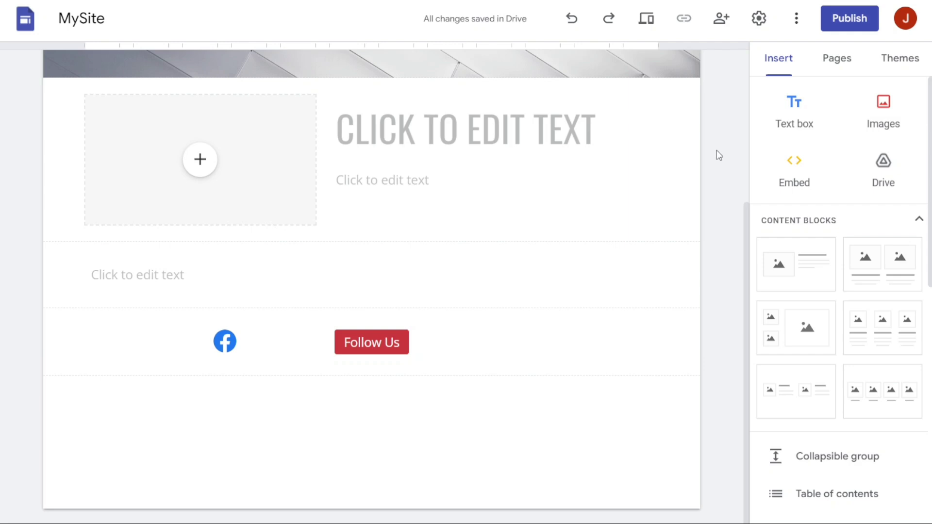
pyautogui.click(850, 29)
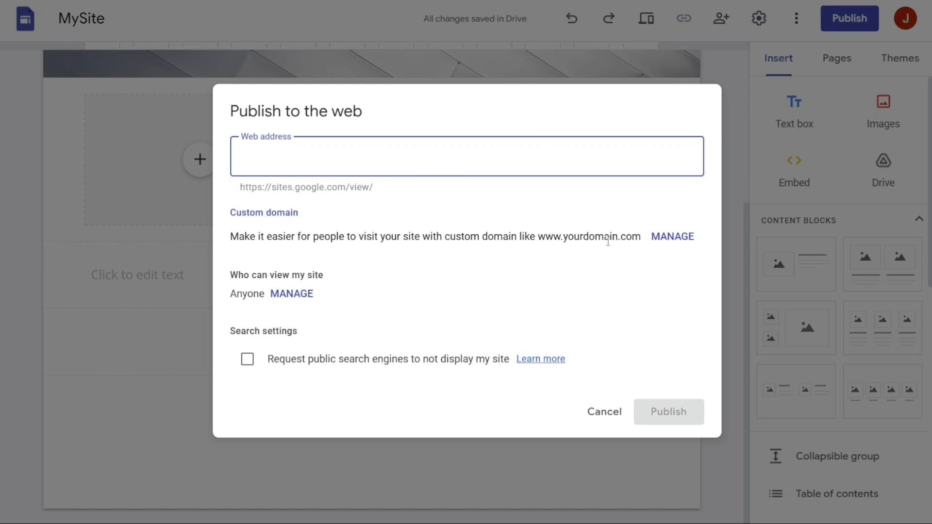
pyautogui.click(672, 243)
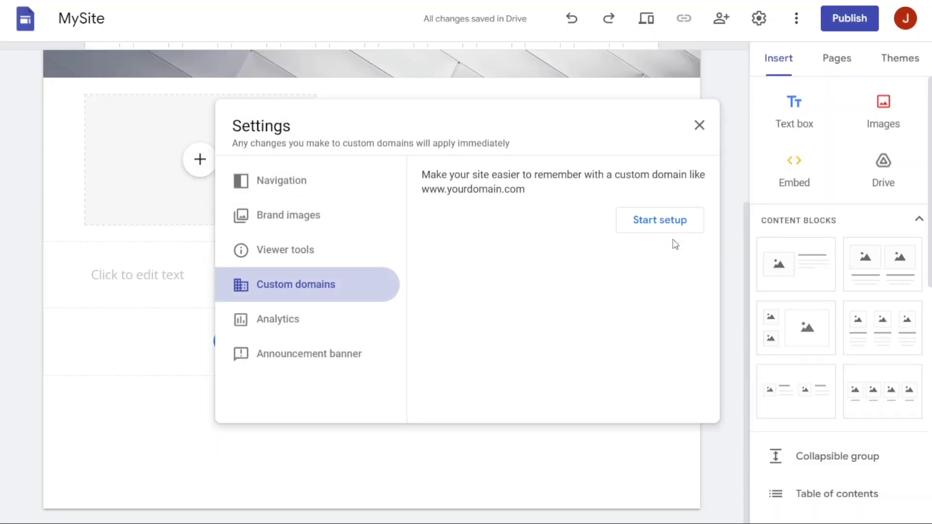
pyautogui.click(699, 138)
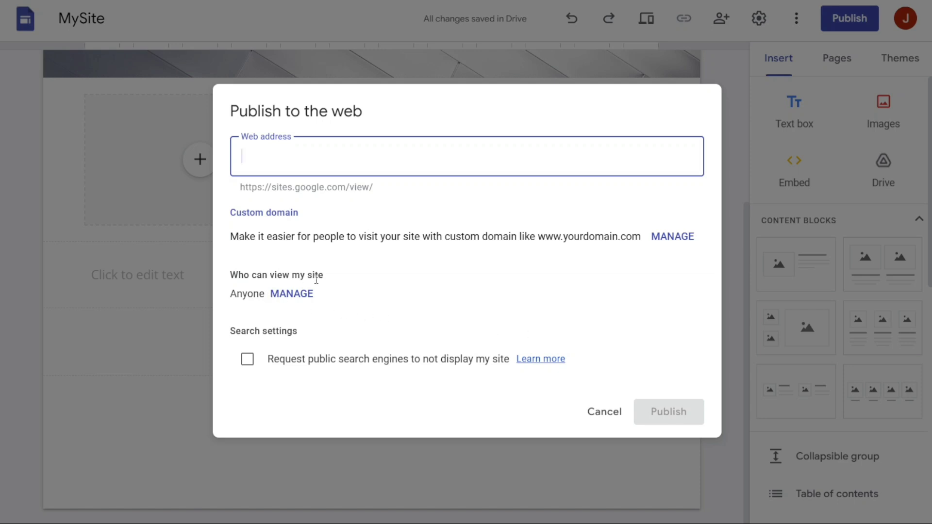
pyautogui.doubleClick(243, 295)
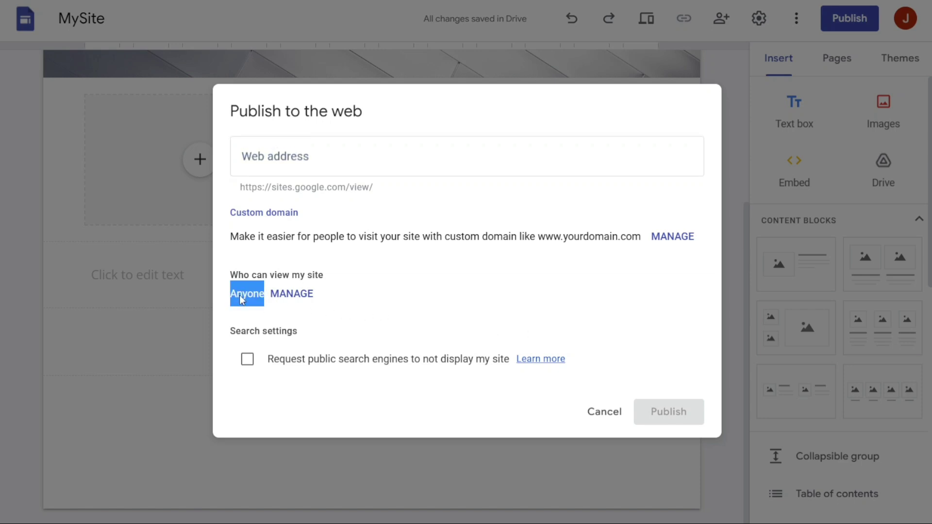
pyautogui.click(374, 309)
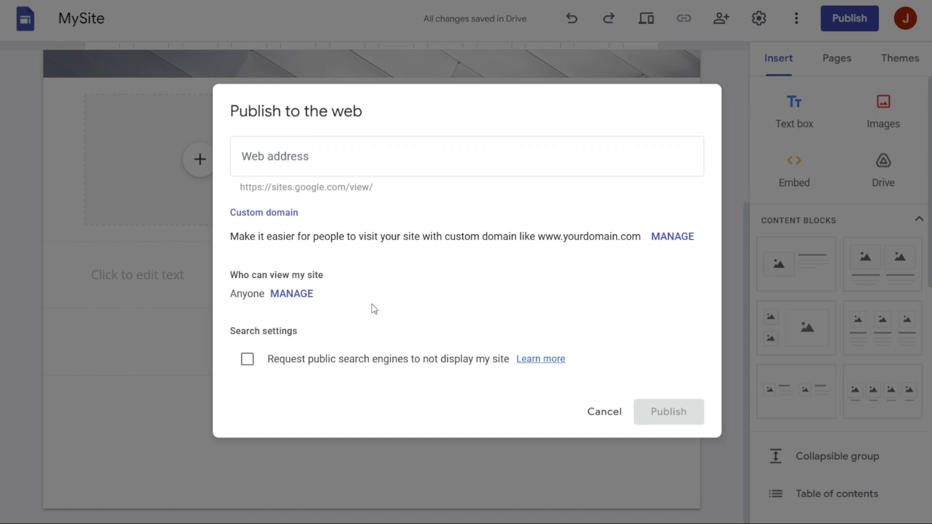
pyautogui.click(621, 421)
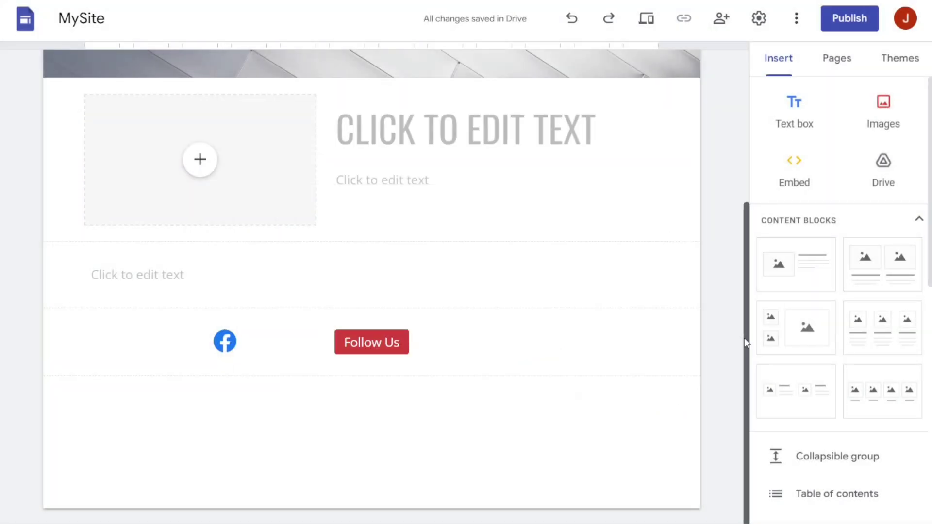
pyautogui.moveTo(744, 338); pyautogui.dragTo(732, 181)
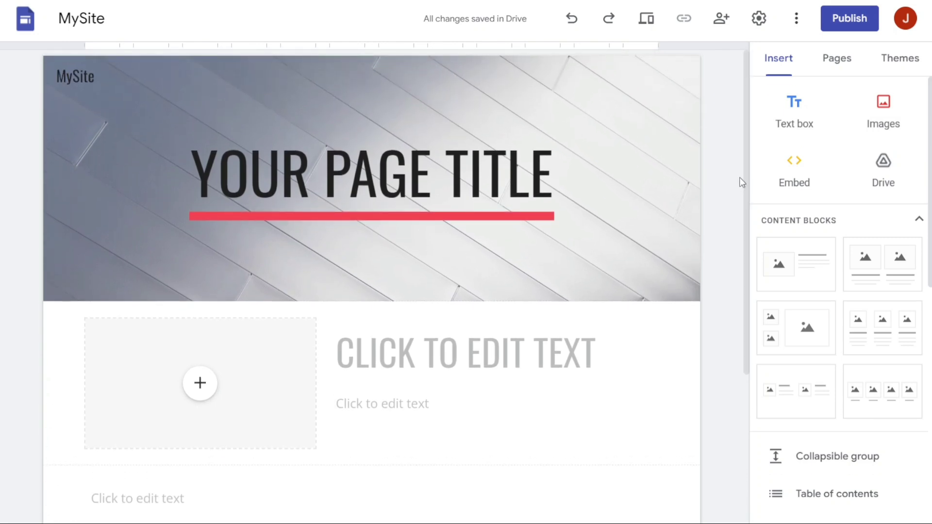
pyautogui.moveTo(748, 188)
pyautogui.mouseDown()
pyautogui.moveTo(746, 208)
pyautogui.moveTo(747, 179)
pyautogui.mouseUp()
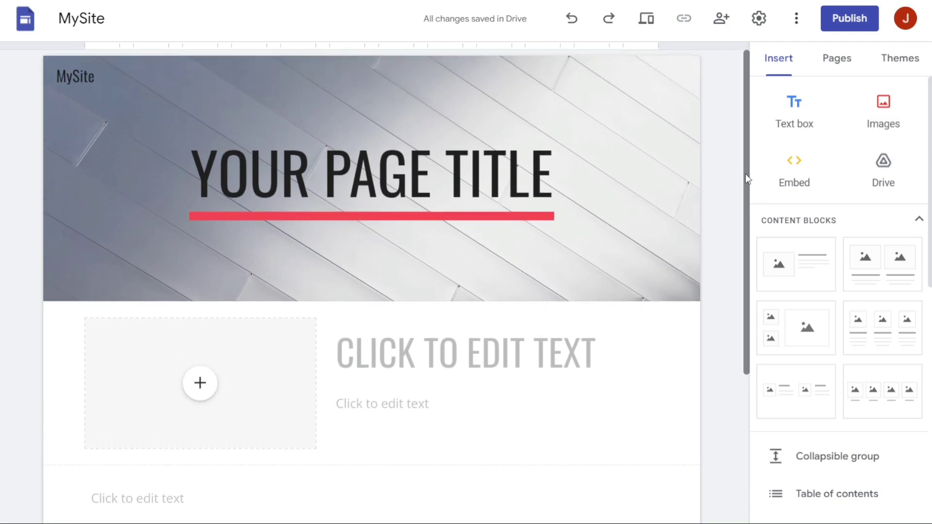